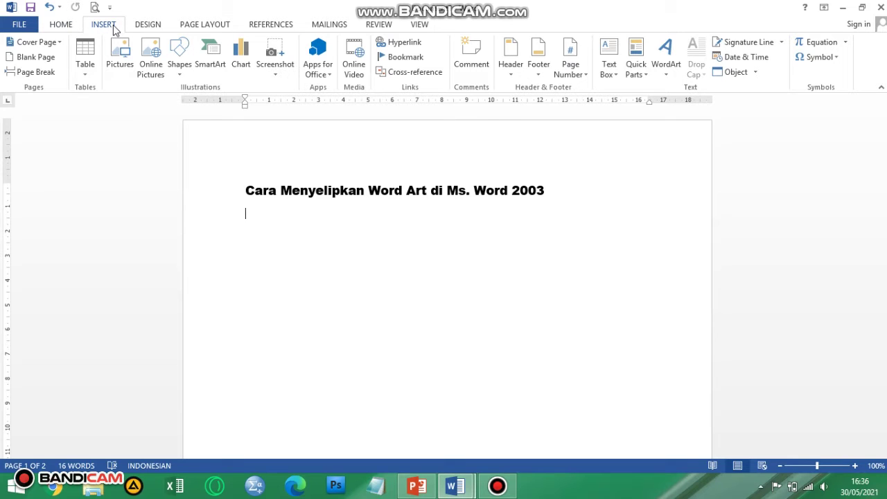
Insert a WordArt in the blue gradient style with reflection below the heading "Cara Menyelipkan Word Art di Ms. Word 2003".
left_click(668, 80)
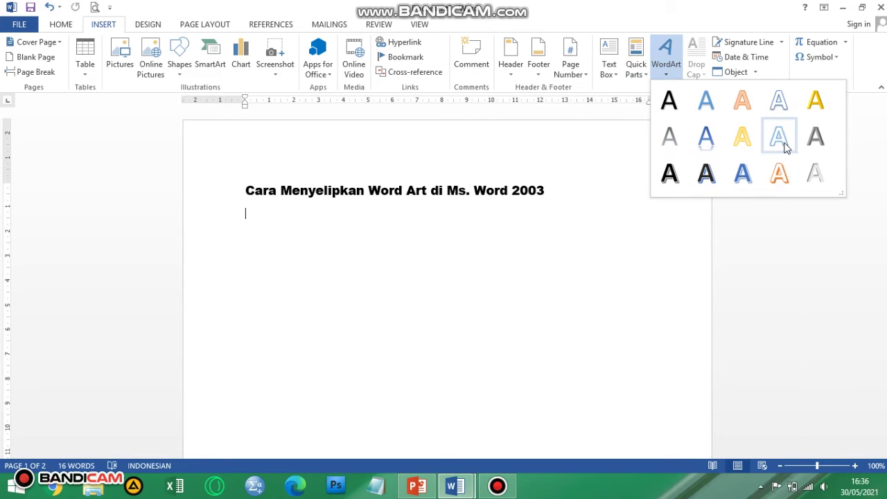
left_click(712, 141)
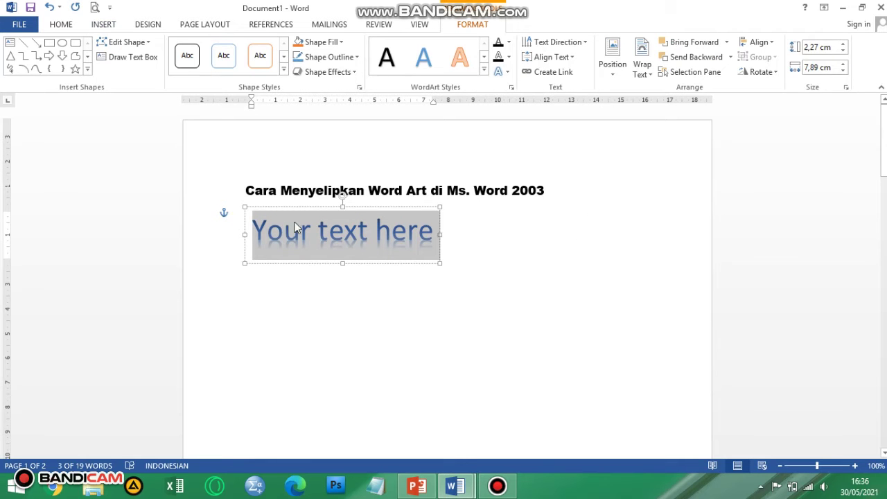
left_click(395, 238)
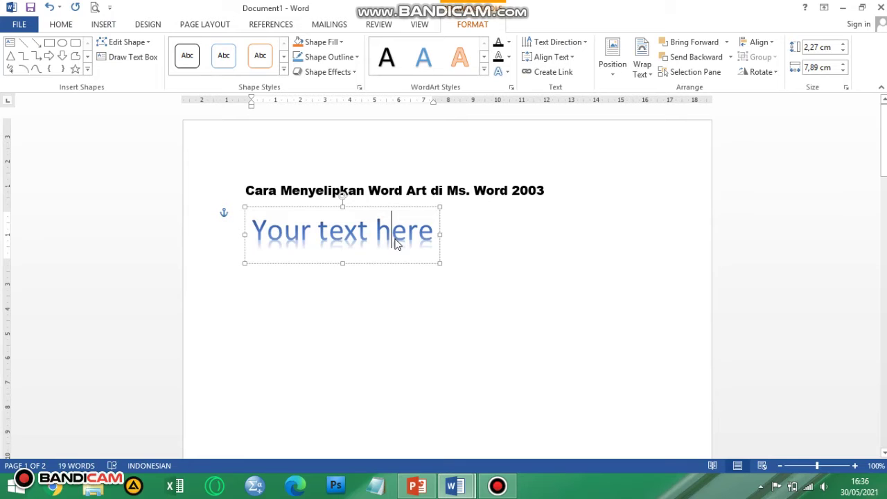
left_click_drag(434, 234, 274, 239)
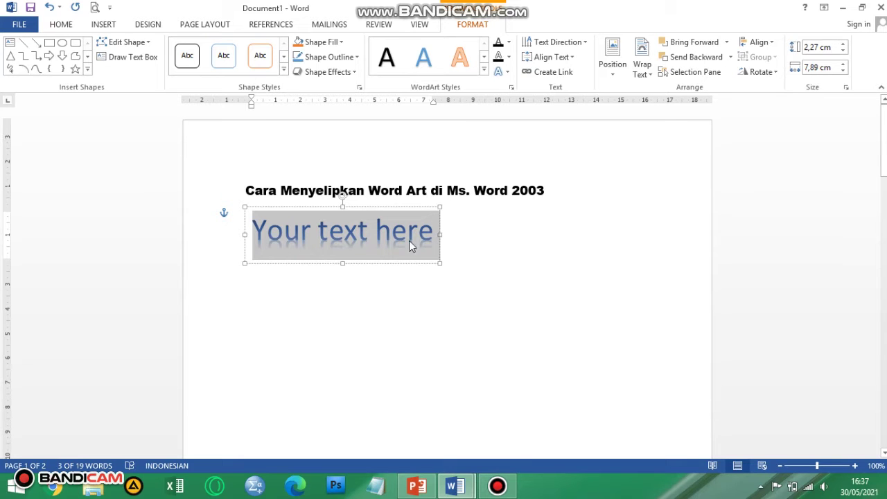
Replace the WordArt's placeholder text with "RAJIN PANGKAL PANDAI".
left_click(430, 239)
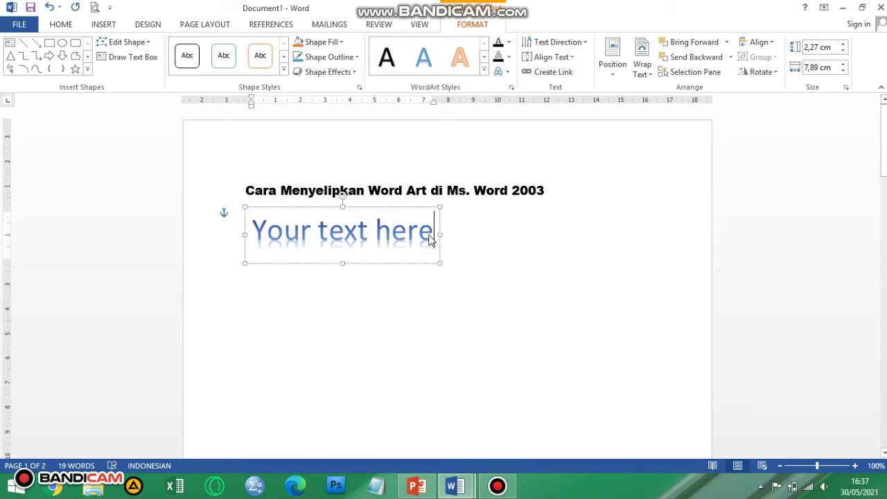
key("BackSpace")
key("BackSpace")
key("BackSpace")
key("BackSpace")
key("BackSpace")
key("BackSpace")
key("BackSpace")
key("BackSpace")
key("BackSpace")
key("BackSpace")
key("BackSpace")
key("BackSpace")
key("BackSpace")
key("BackSpace")
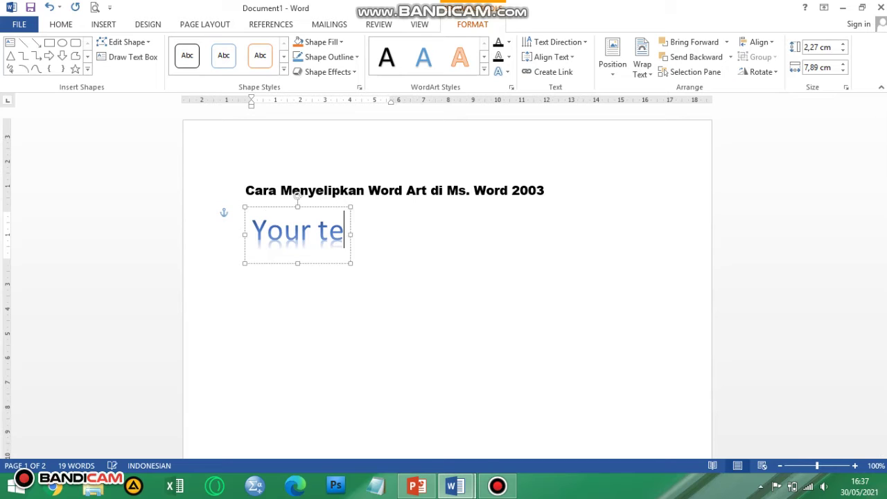
type("RAJIN")
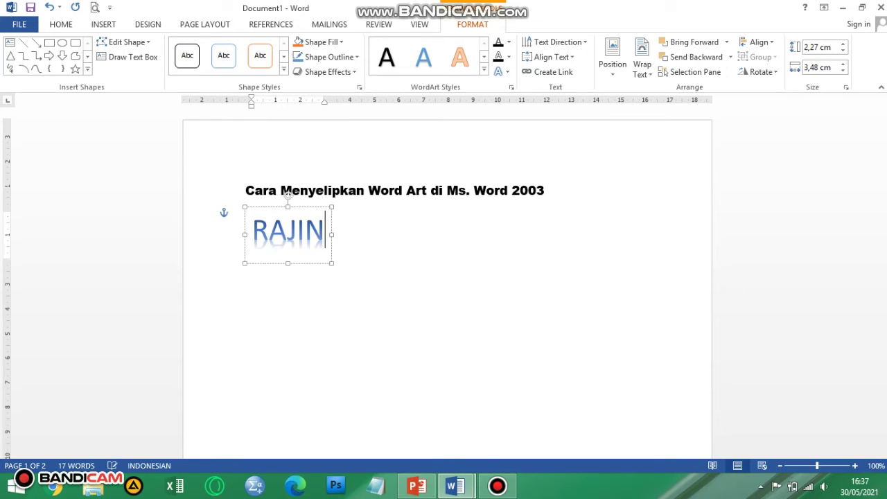
type(" PANGA")
key("BackSpace")
type("KAL")
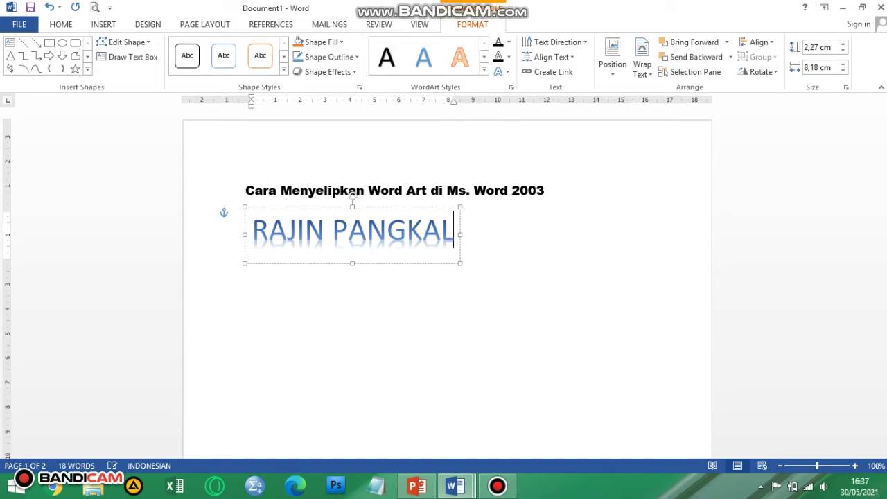
type(" PANDAI")
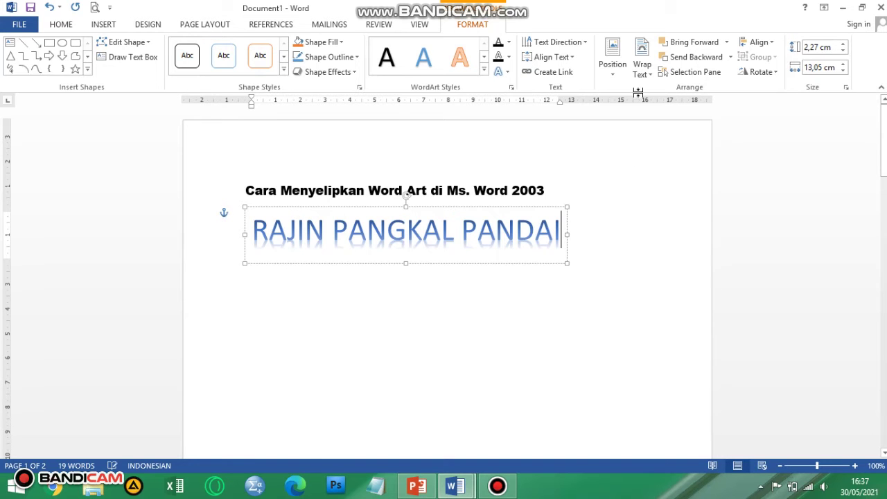
Insert a second WordArt in the bold black style with a blue shadow and move it below "RAJIN PANGKAL PANDAI".
left_click(103, 26)
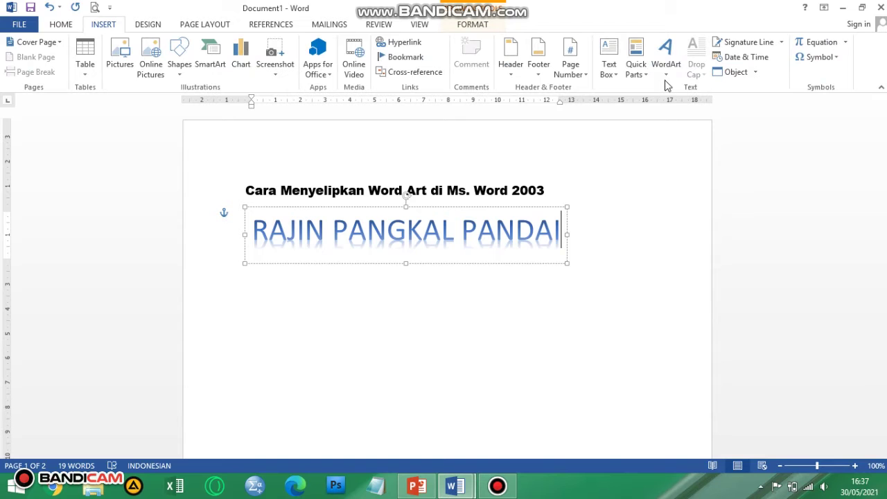
left_click(667, 77)
left_click(668, 78)
left_click(668, 78)
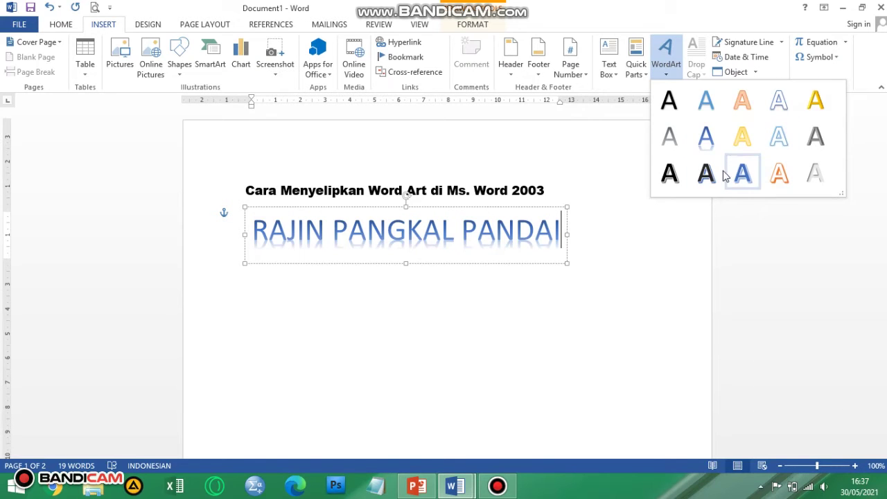
key("Escape")
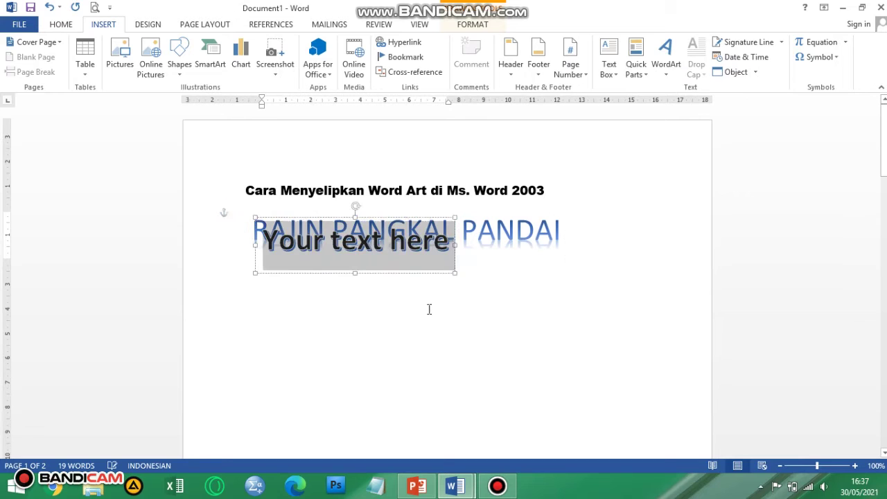
mouse_move(428, 307)
left_mouse_down()
mouse_move(437, 343)
mouse_move(440, 317)
left_mouse_up()
left_click(465, 311)
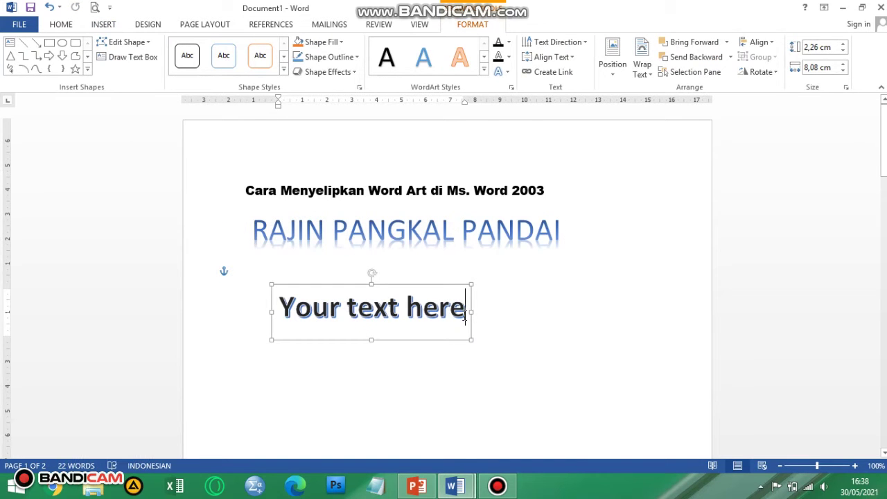
Replace the second WordArt's placeholder text with "Contoh Word Art".
key("ctrl+a")
key("ctrl+c")
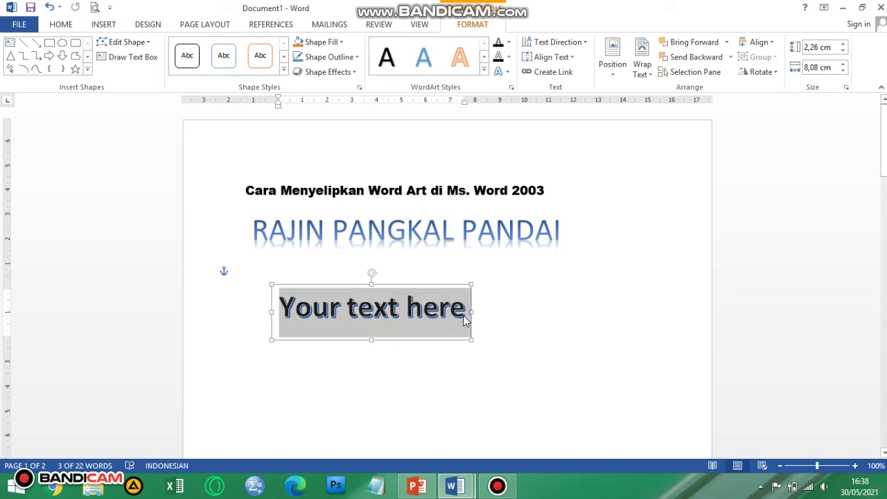
key("Delete")
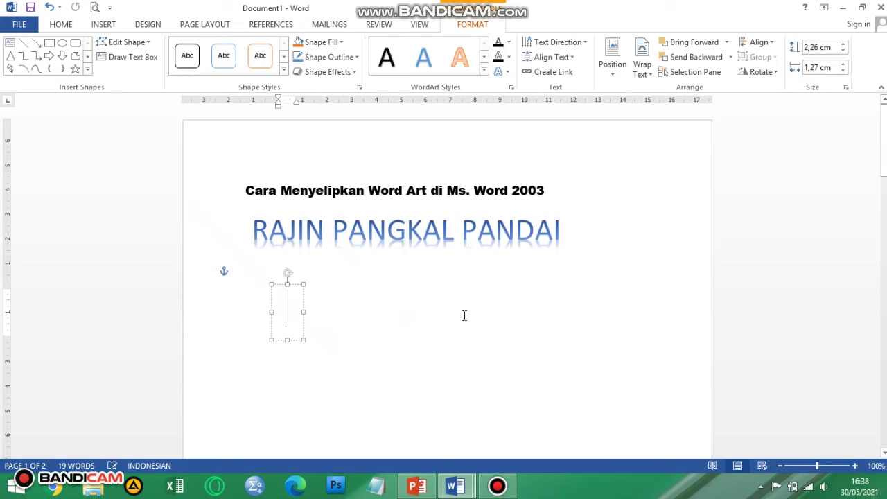
type("c")
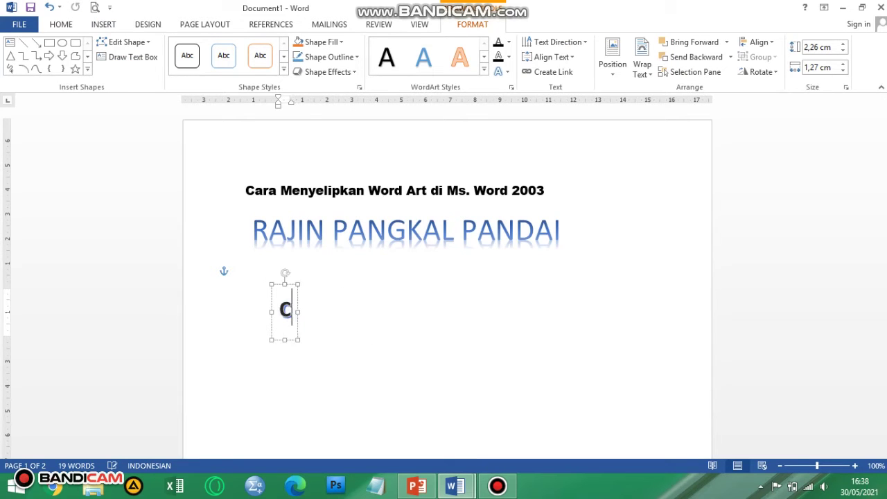
key("BackSpace")
type("Con")
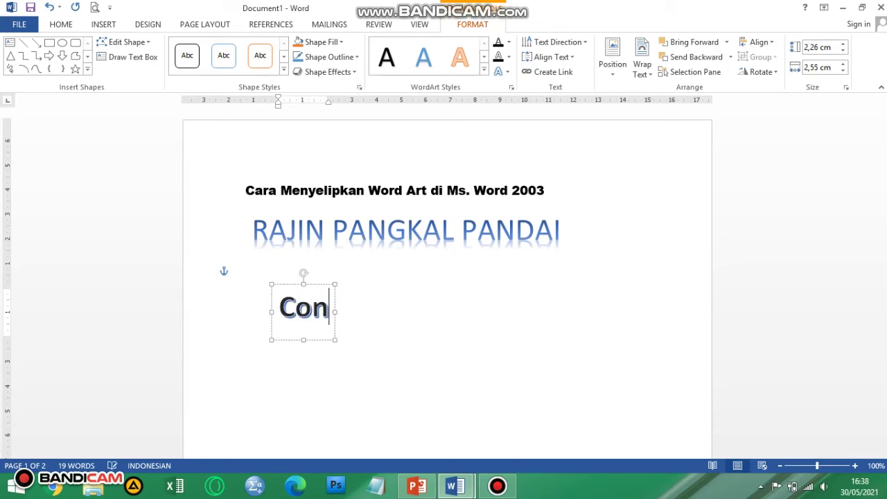
type("toh Wo")
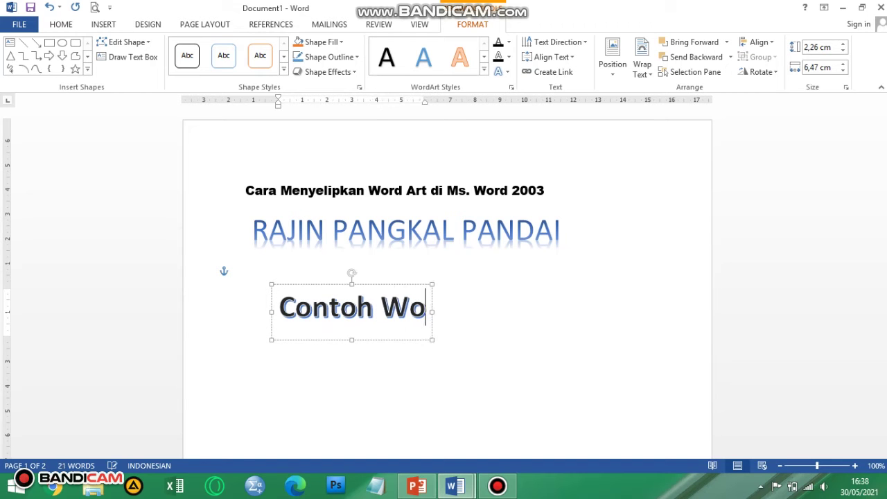
type("rd Art")
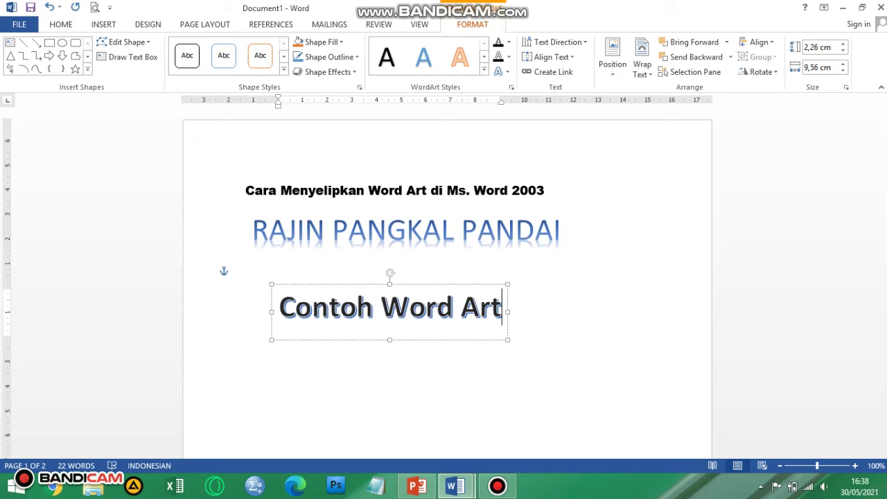
left_click(104, 27)
left_click(666, 72)
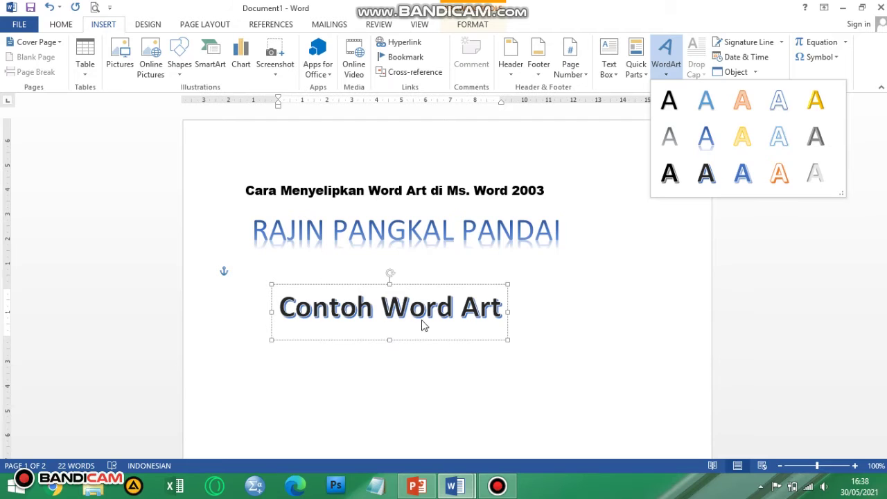
key("Escape")
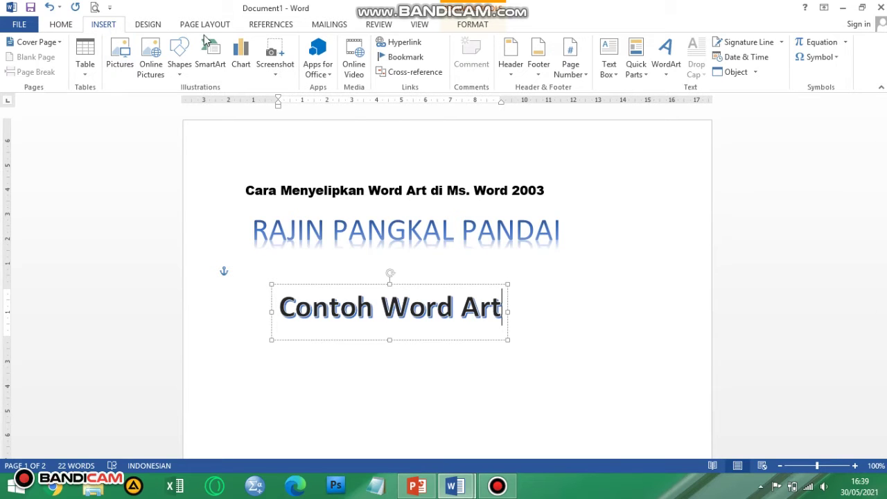
left_click(665, 77)
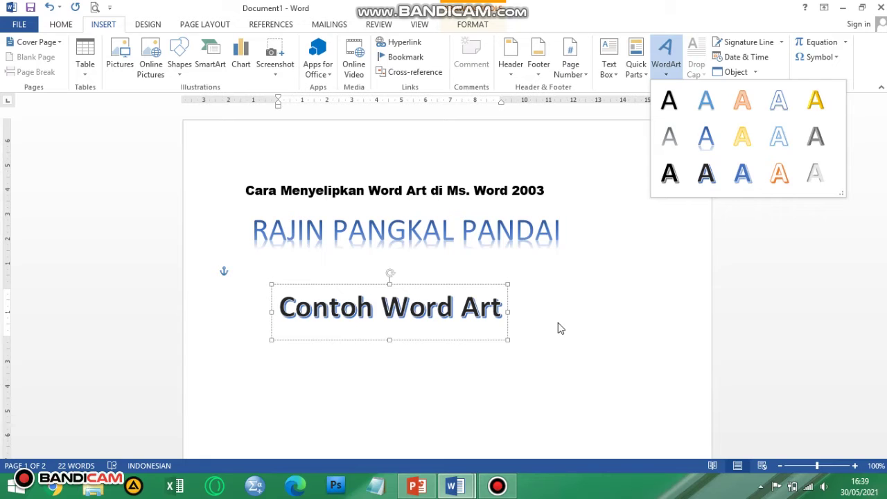
left_click(354, 273)
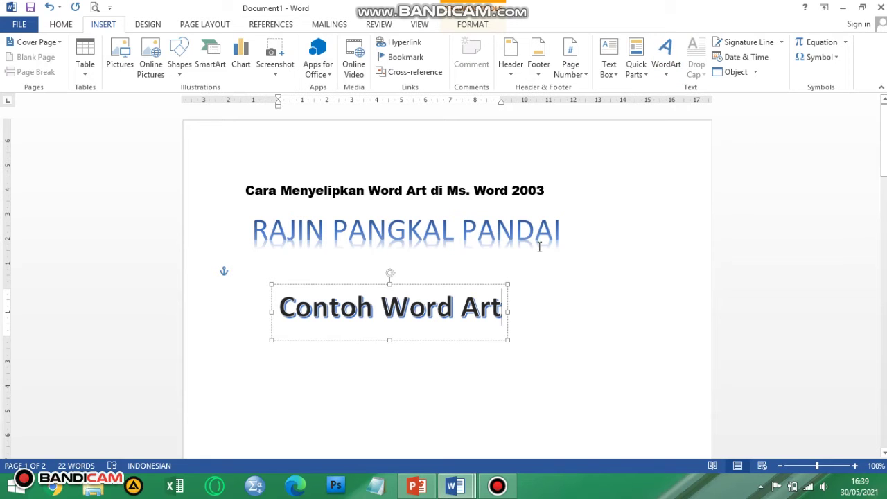
Try to add another WordArt in the black style with a blue shadow below "Contoh Word Art".
left_click(666, 82)
left_click(697, 211)
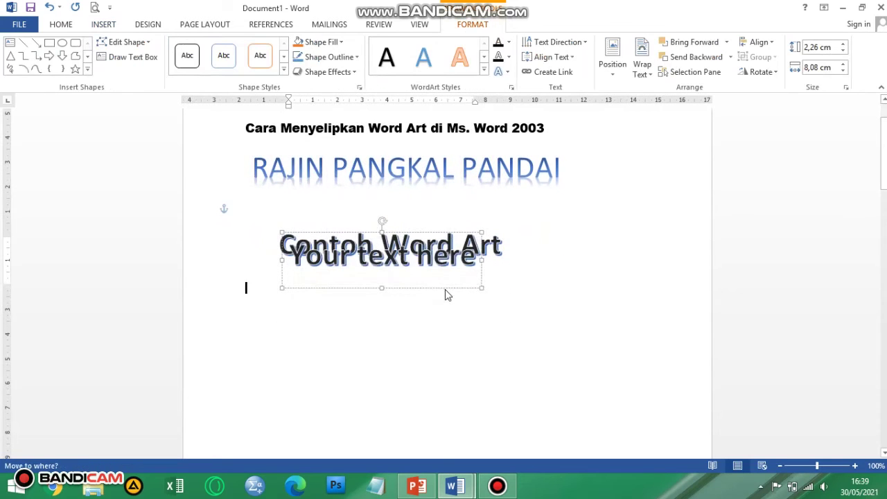
key("ctrl+v")
left_click(542, 305)
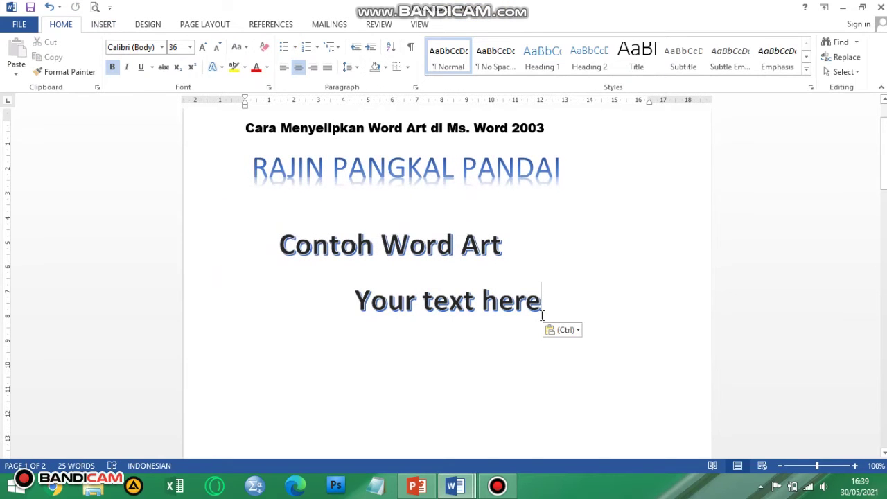
Delete the "Your text here" text below "Contoh Word Art", leaving an empty line.
key("BackSpace")
key("BackSpace")
key("BackSpace")
key("BackSpace")
key("BackSpace")
key("BackSpace")
key("BackSpace")
key("BackSpace")
key("BackSpace")
key("BackSpace")
key("BackSpace")
key("BackSpace")
key("BackSpace")
key("BackSpace")
key("BackSpace")
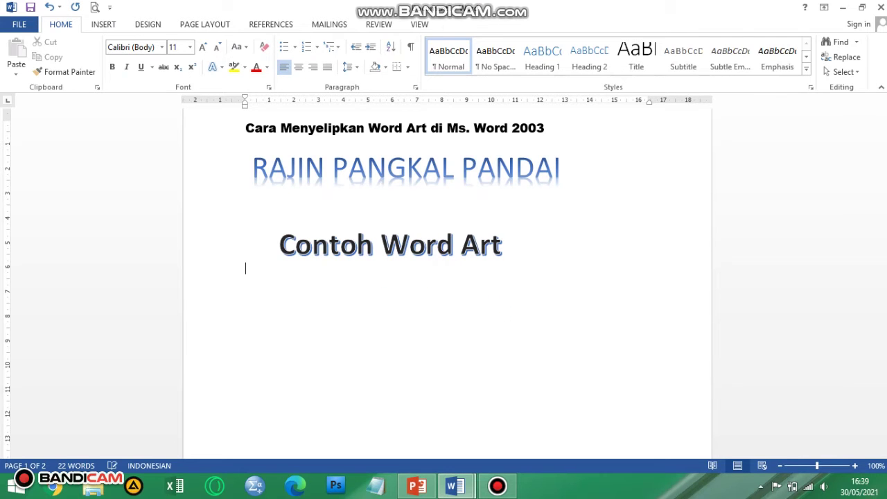
key("BackSpace")
type("R")
key("BackSpace")
key("Return")
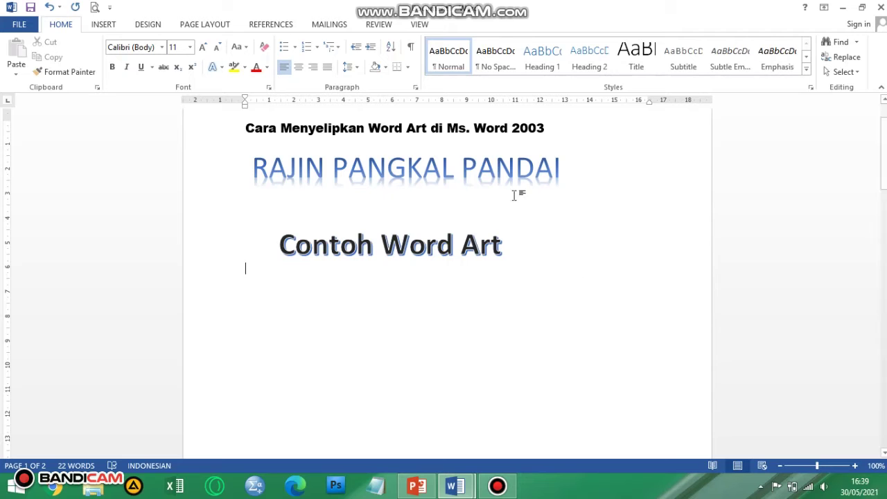
Insert a third WordArt in the bold black style with a gray shadow and move it below "Contoh Word Art".
left_click(103, 27)
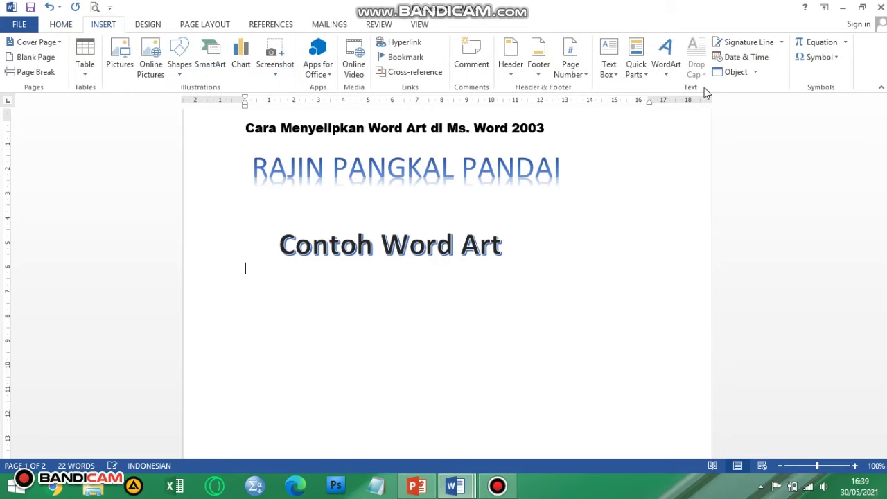
left_click(666, 59)
left_click(670, 174)
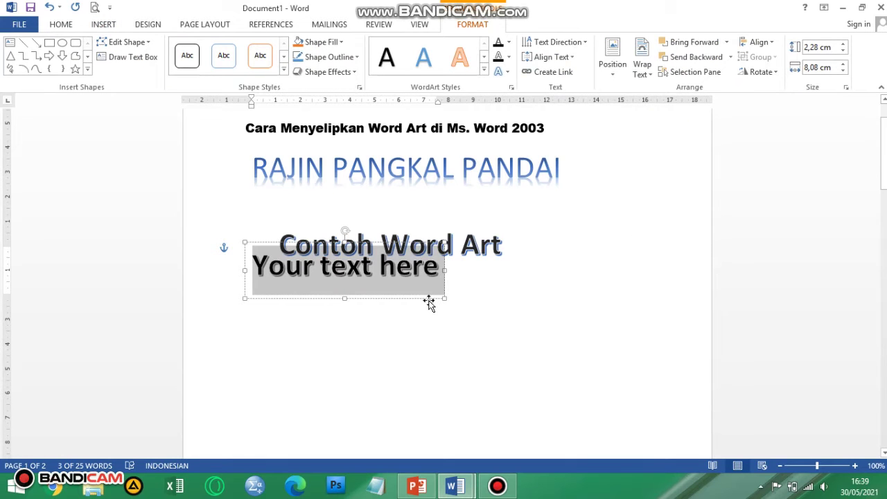
left_click(438, 273)
left_click_drag(438, 273, 451, 305)
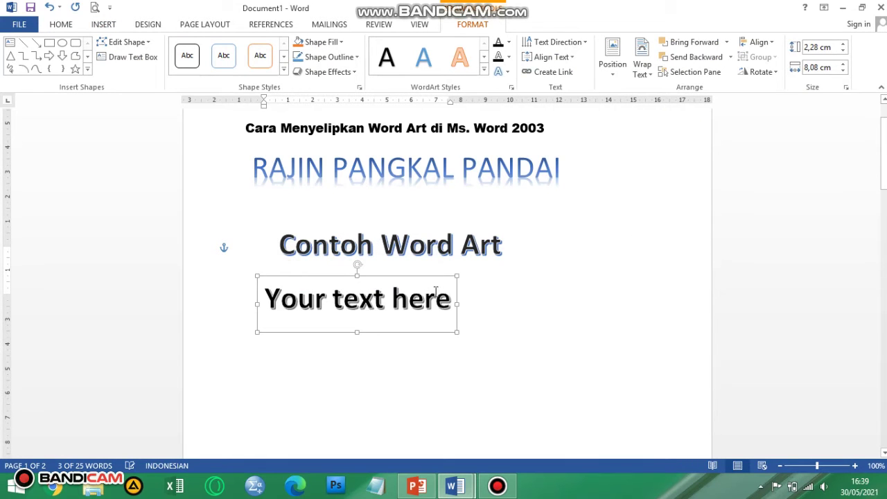
Replace the third WordArt's placeholder text with "Rajinlah Belajar" and move it roughly centered below "Contoh Word Art".
left_click(452, 305)
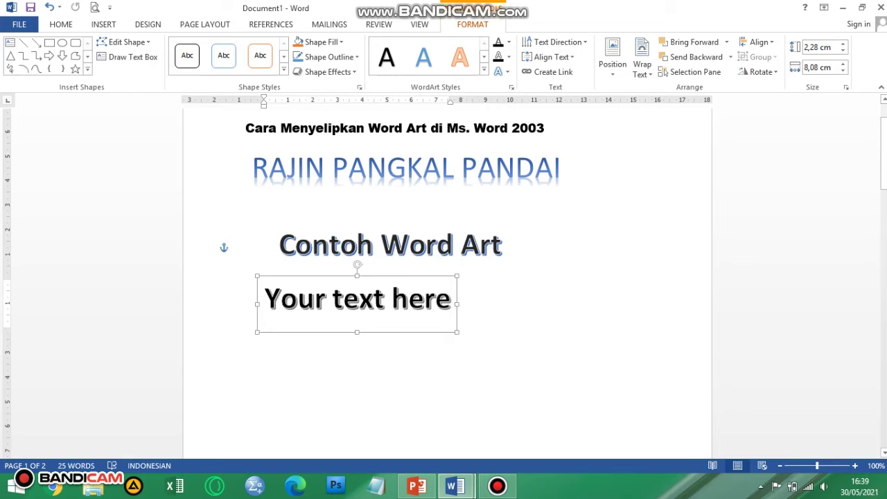
key("BackSpace")
key("BackSpace")
key("BackSpace")
key("BackSpace")
key("BackSpace")
key("BackSpace")
key("BackSpace")
key("BackSpace")
key("BackSpace")
key("BackSpace")
key("BackSpace")
key("BackSpace")
key("BackSpace")
key("BackSpace")
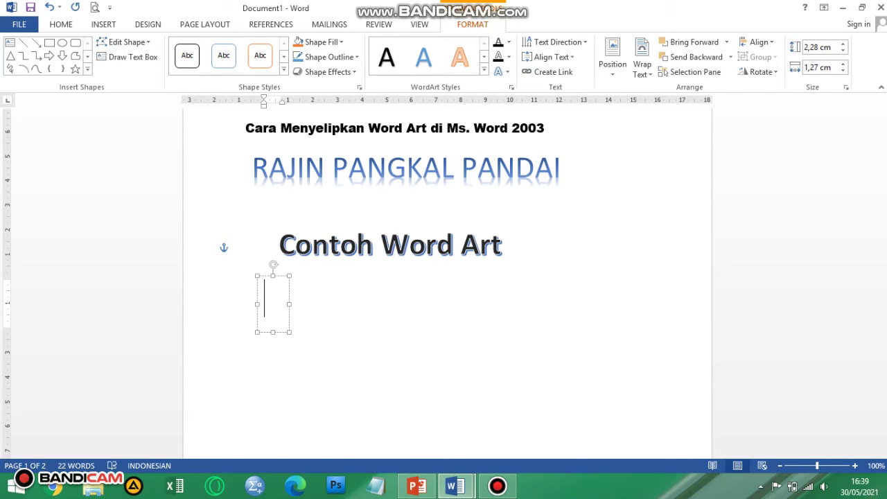
type("r")
key("BackSpace")
type("RajinlH")
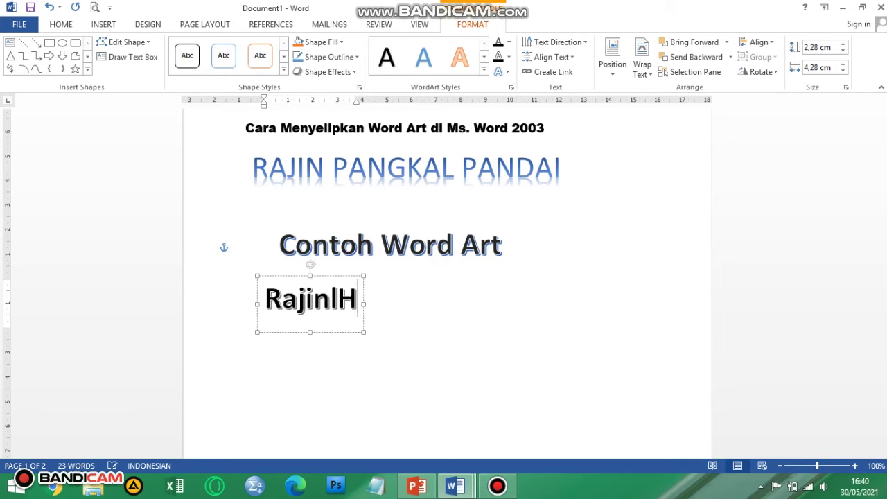
key("BackSpace")
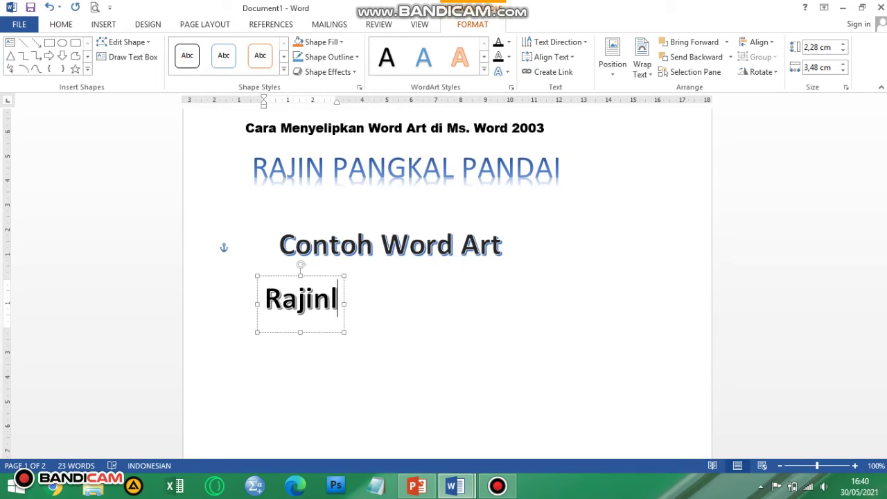
type("AH")
key("BackSpace")
key("BackSpace")
type("ah")
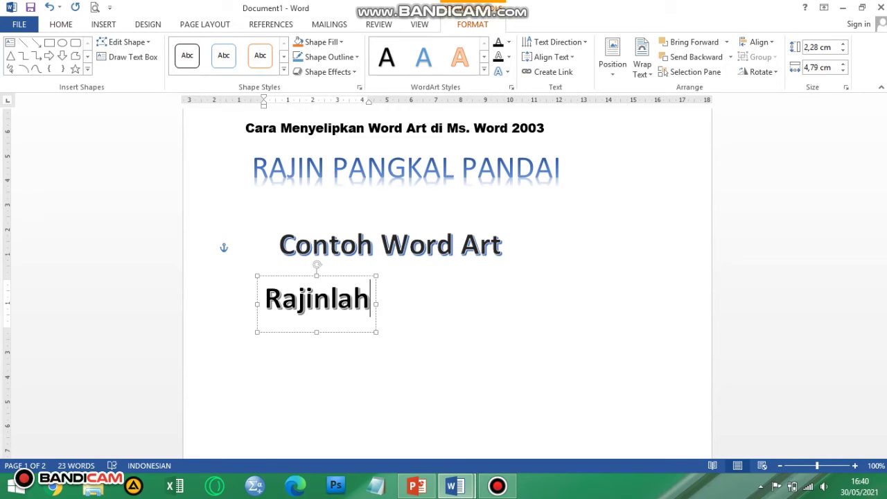
type(" Belajar")
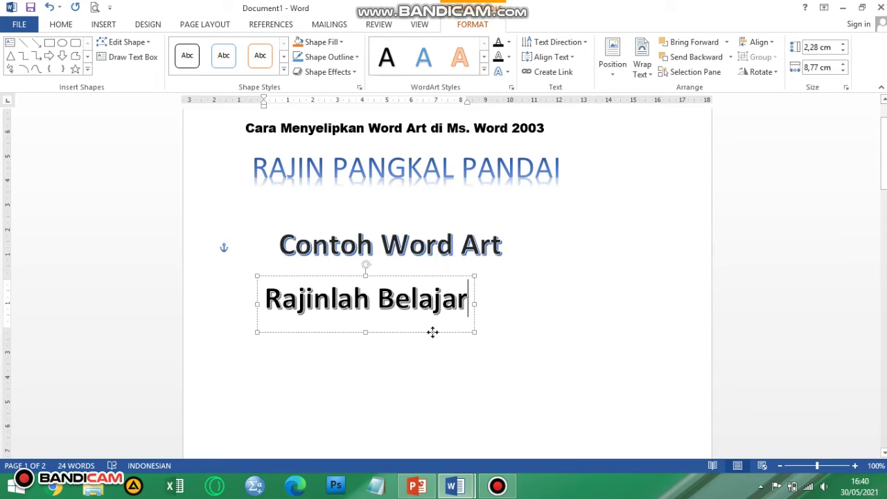
left_click_drag(455, 339, 462, 354)
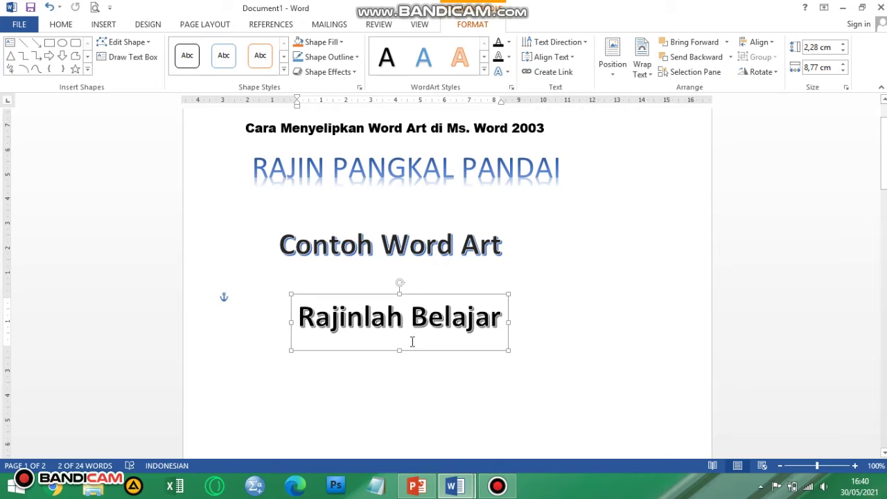
Draw a text box about 8.71 cm wide and 4.42 cm high below the page 2 Text Box heading, containing "Rajin pangkal pandai".
scroll(410, 343, "down", 1)
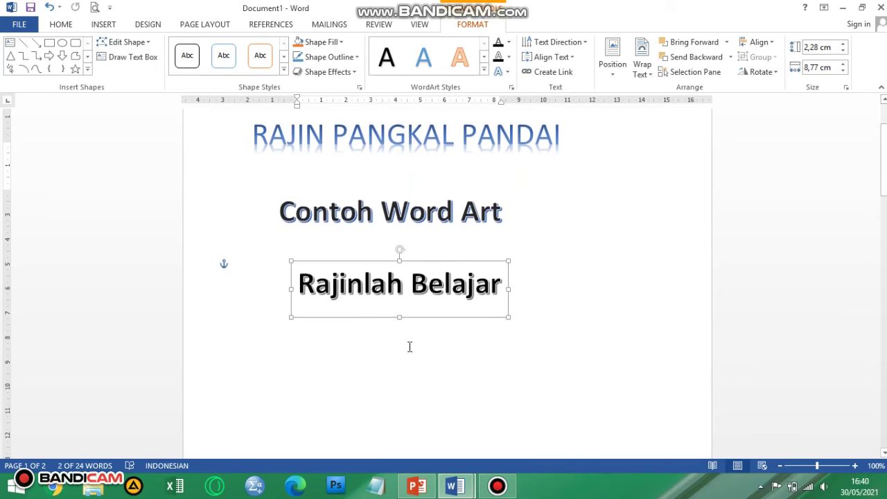
scroll(410, 346, "down", 4)
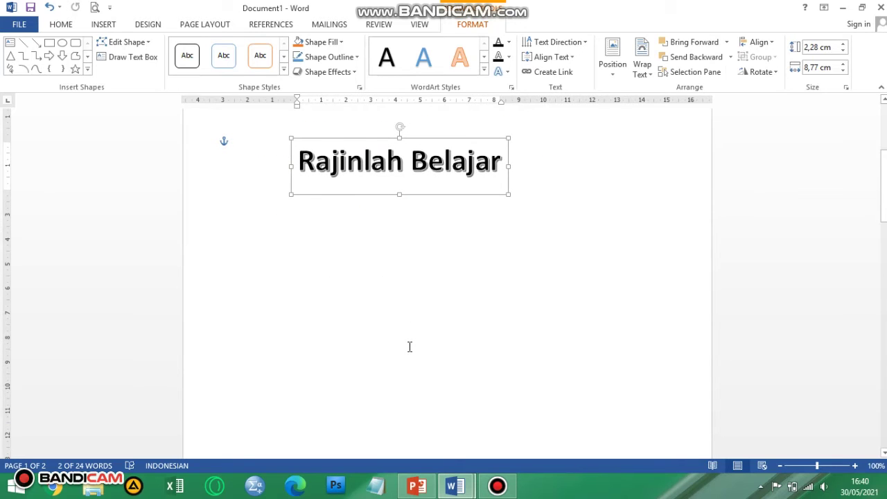
scroll(447, 378, "down", 5)
scroll(446, 375, "down", 12)
scroll(436, 353, "up", 1)
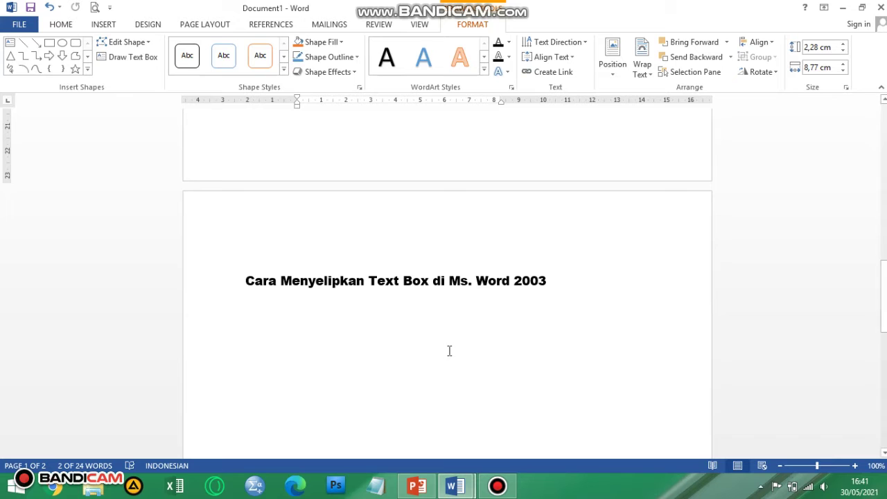
left_click(117, 29)
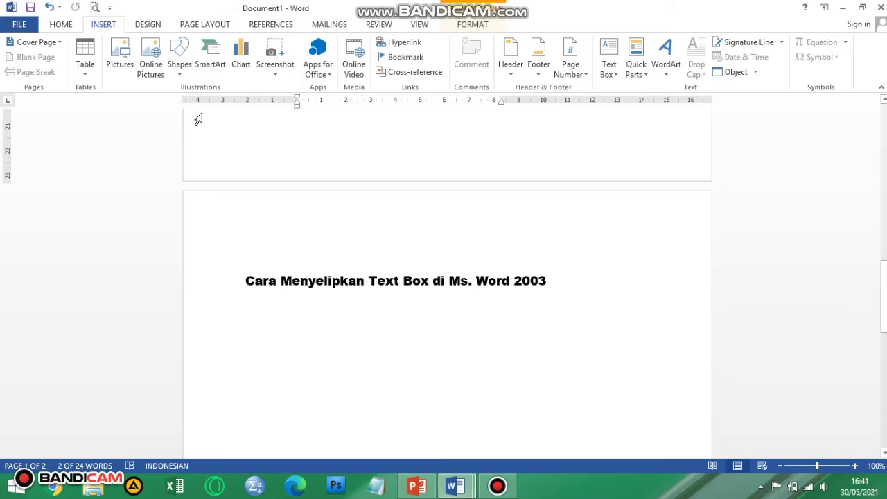
left_click(619, 74)
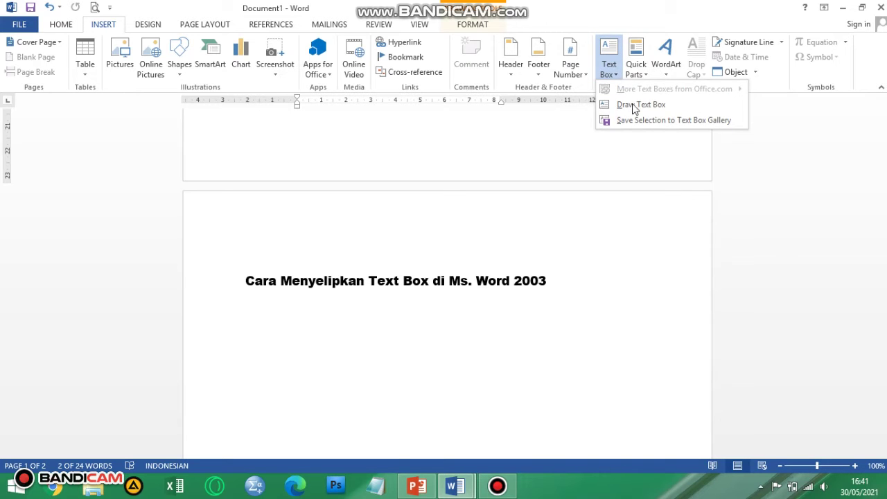
left_click(633, 106)
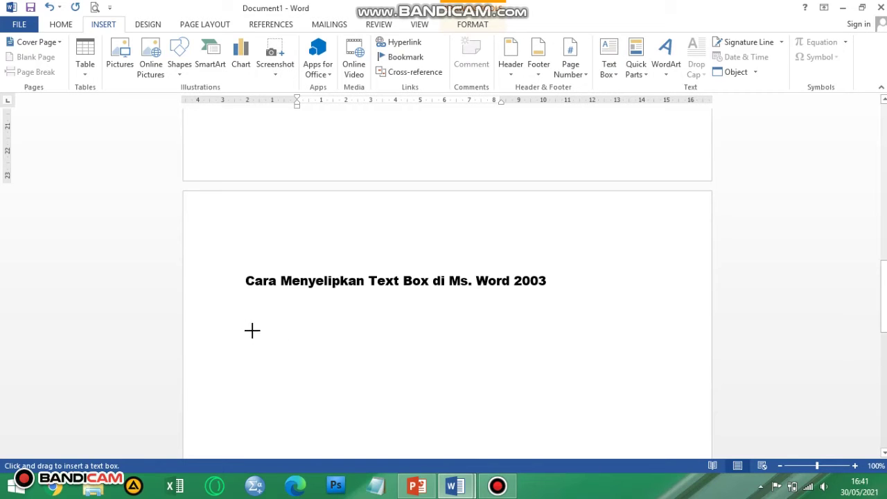
left_click_drag(254, 325, 461, 430)
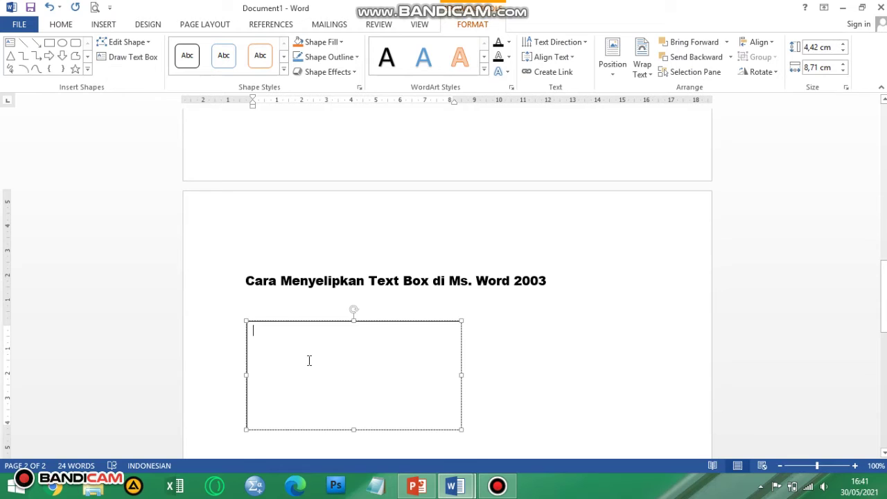
type("Ra")
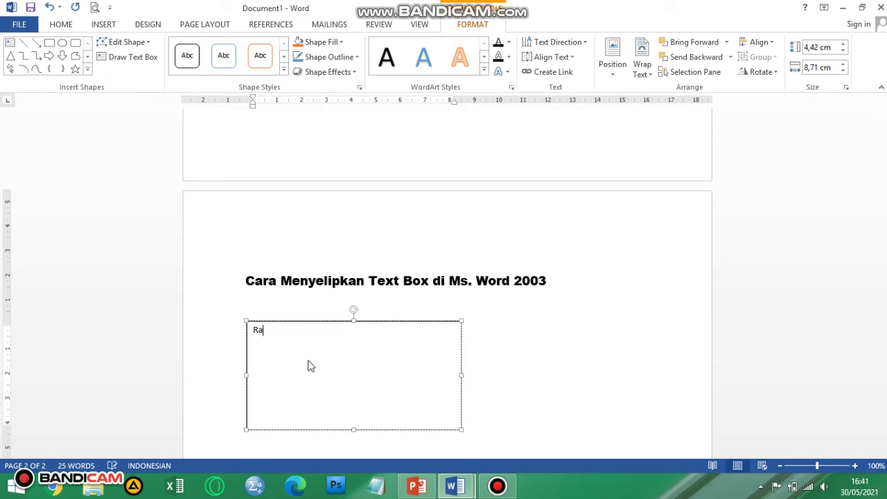
type("jin pangkal pandai")
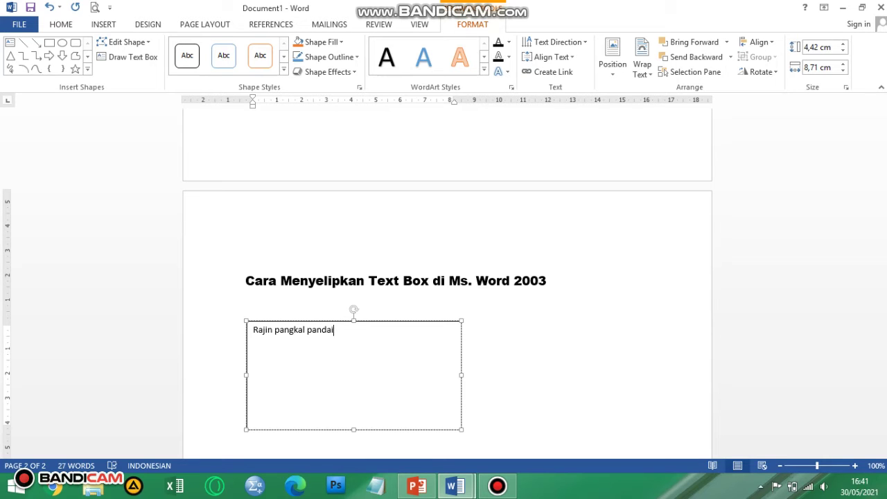
Erase the text inside the drawn text box and delete the box from below the heading.
key("BackSpace")
key("BackSpace")
key("BackSpace")
key("BackSpace")
key("BackSpace")
key("BackSpace")
key("BackSpace")
key("BackSpace")
key("BackSpace")
key("BackSpace")
key("BackSpace")
key("BackSpace")
key("BackSpace")
key("BackSpace")
key("BackSpace")
key("BackSpace")
key("BackSpace")
key("BackSpace")
key("BackSpace")
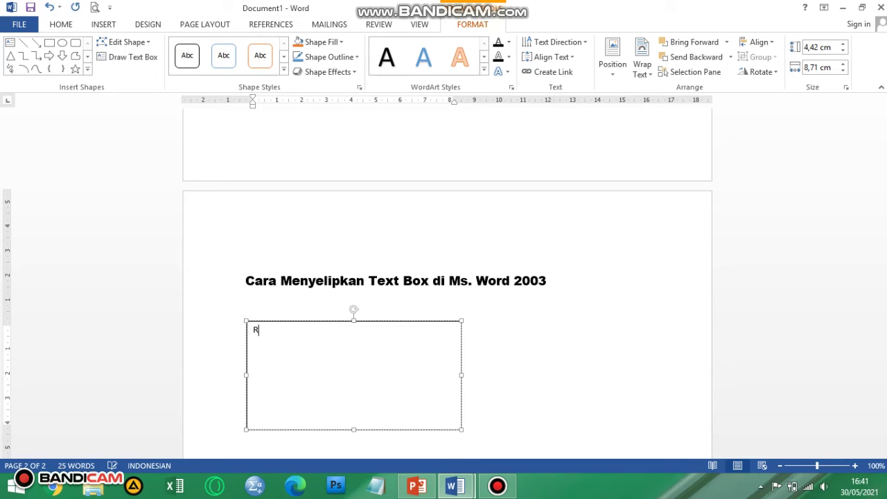
key("BackSpace")
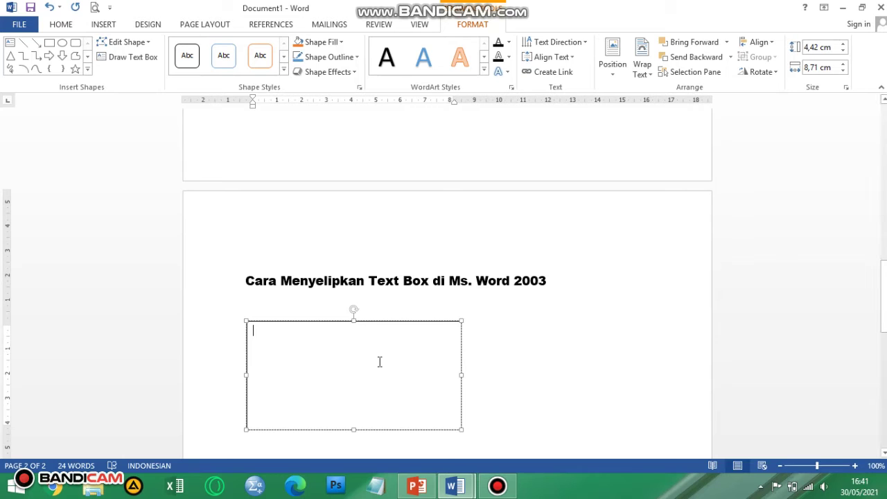
left_click(409, 321)
key("Delete")
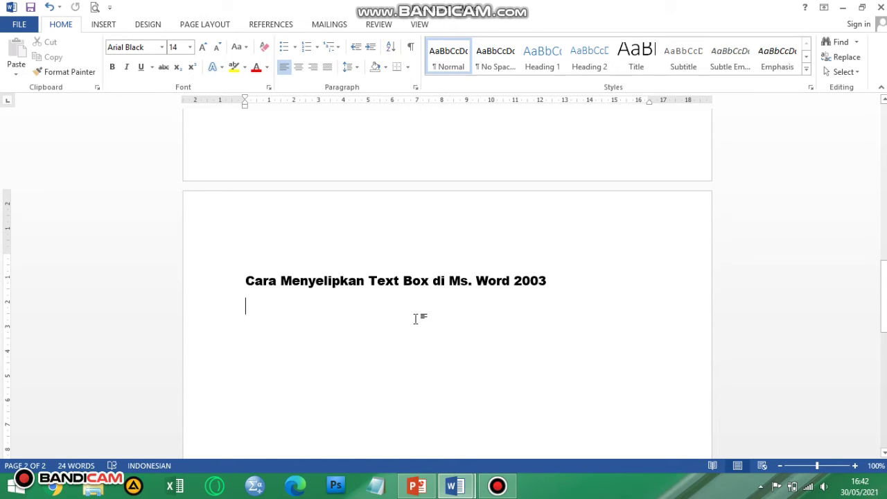
Insert the built-in Simple Text Box below the heading "Cara Menyelipkan Text Box di Ms. Word 2003".
left_click(99, 28)
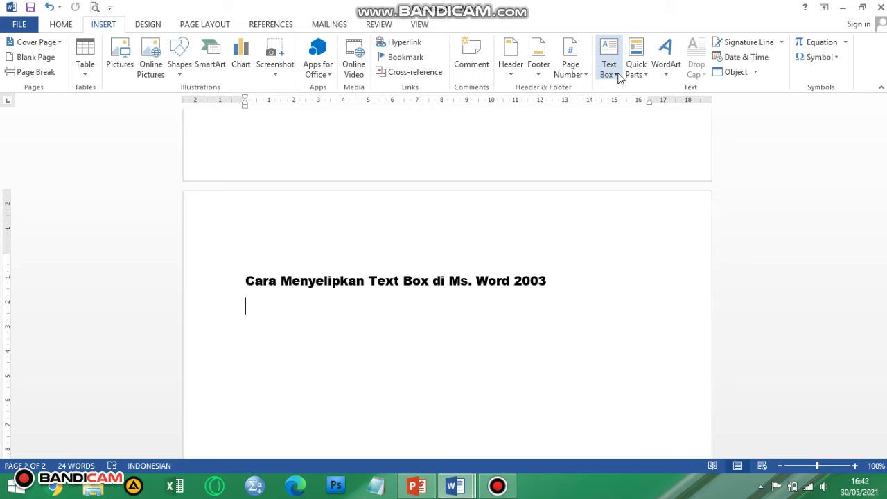
left_click(616, 75)
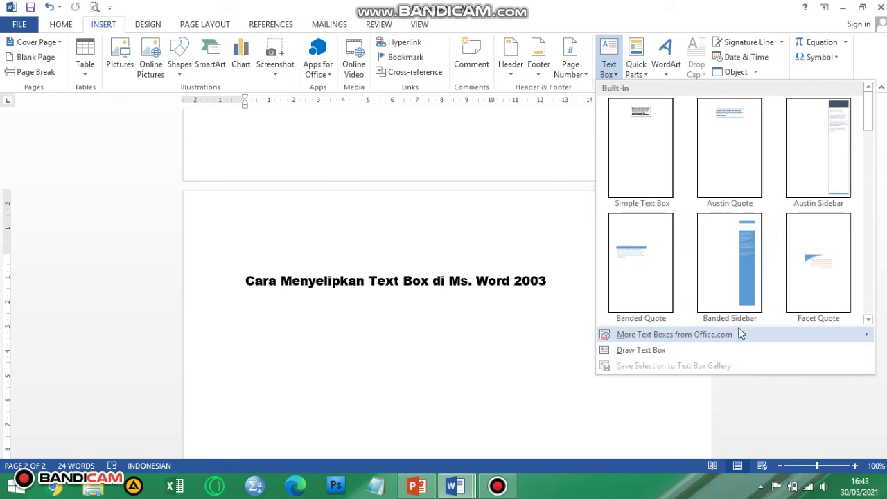
mouse_move(732, 334)
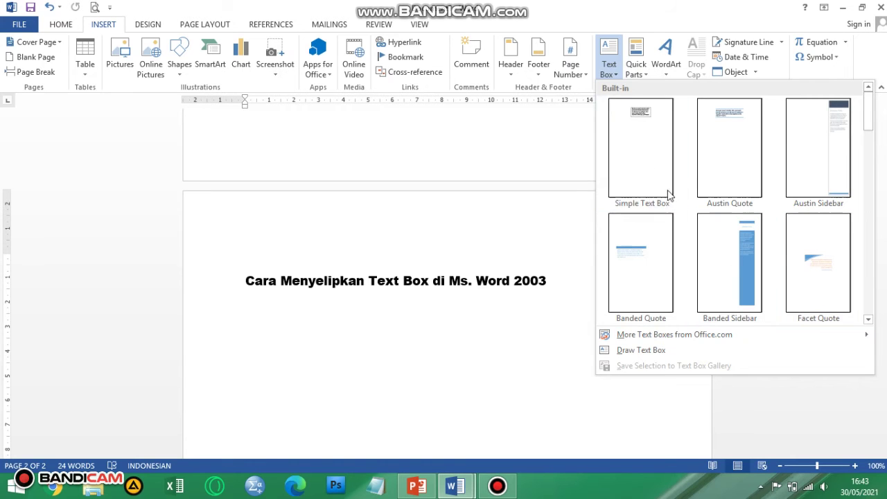
left_click(658, 133)
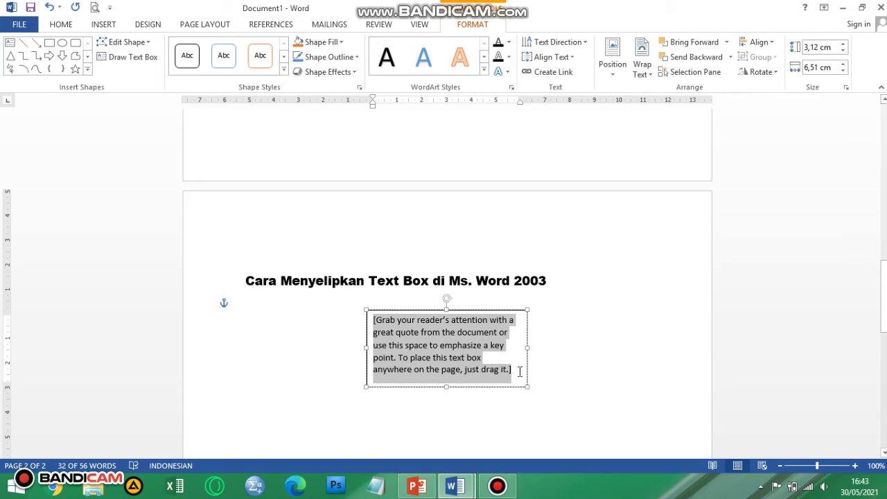
Replace the placeholder paragraph in the Simple Text Box with "Tubuh Kita".
key("Delete")
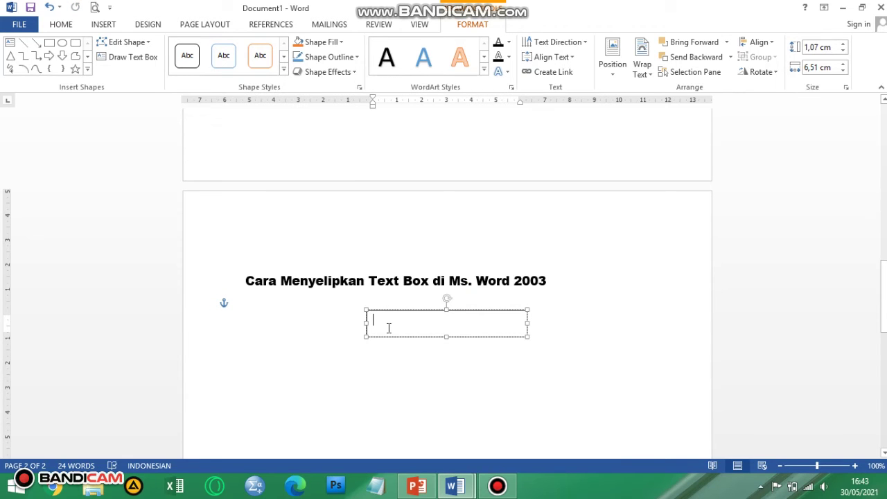
type("T")
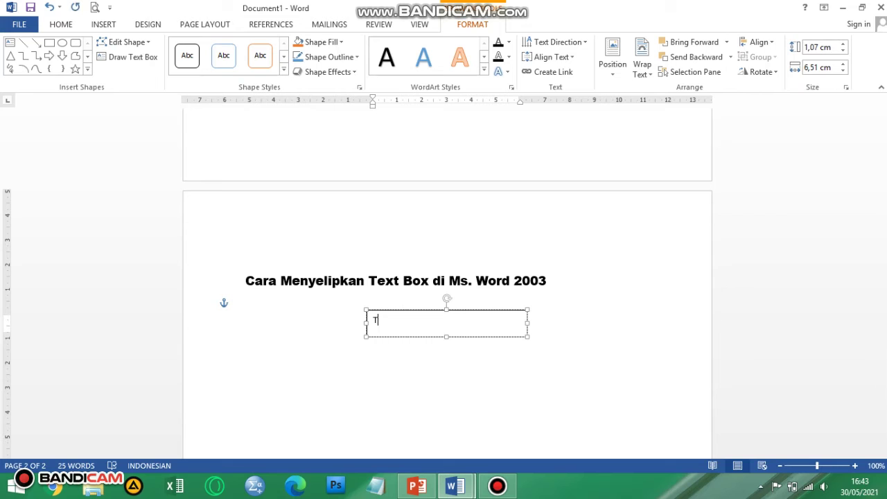
type("uBUHBUH")
key("BackSpace")
key("BackSpace")
type("buh Kita")
Format the "Tubuh Kita" text in Berlin Sans FB at size 20.
key("ctrl+a")
left_click(65, 25)
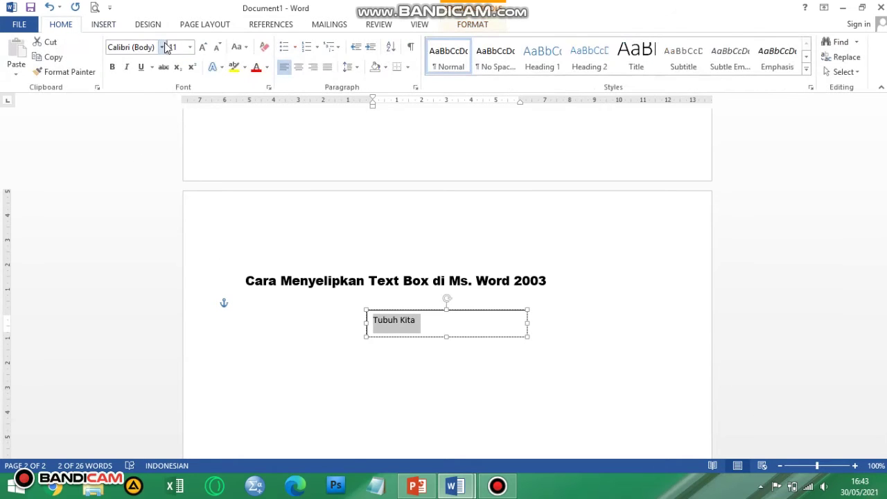
left_click(161, 47)
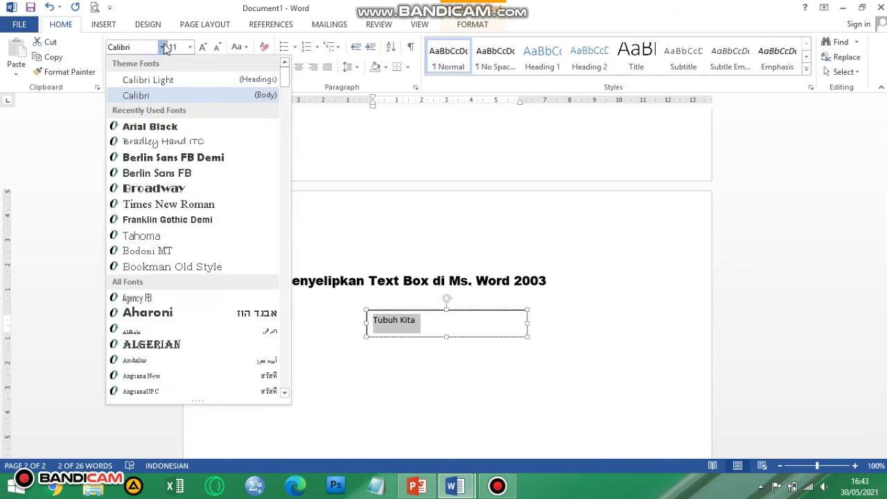
left_click(157, 174)
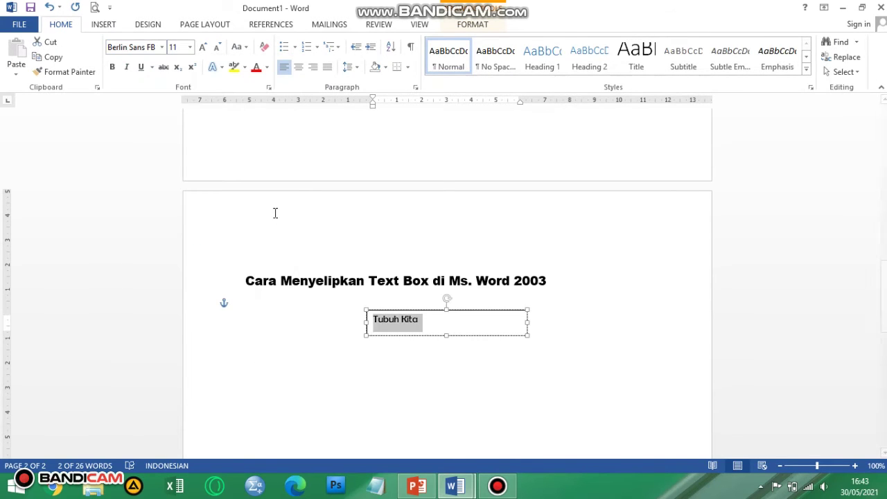
left_click(190, 47)
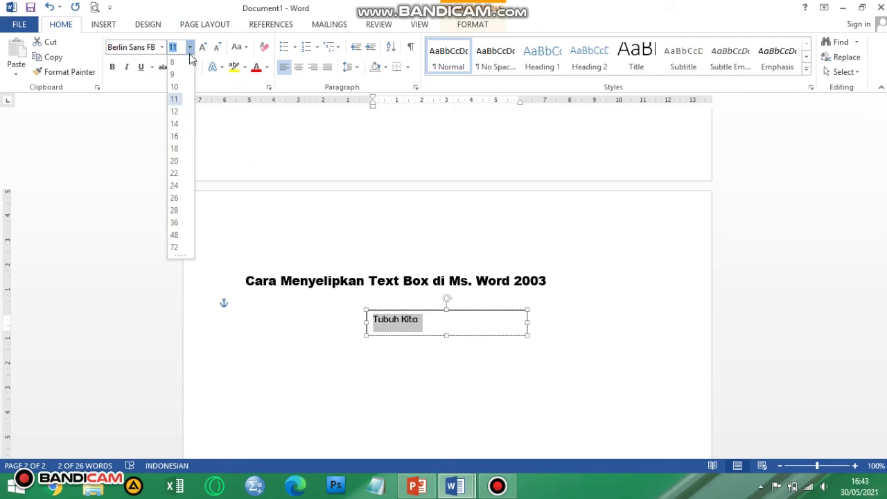
left_click(175, 163)
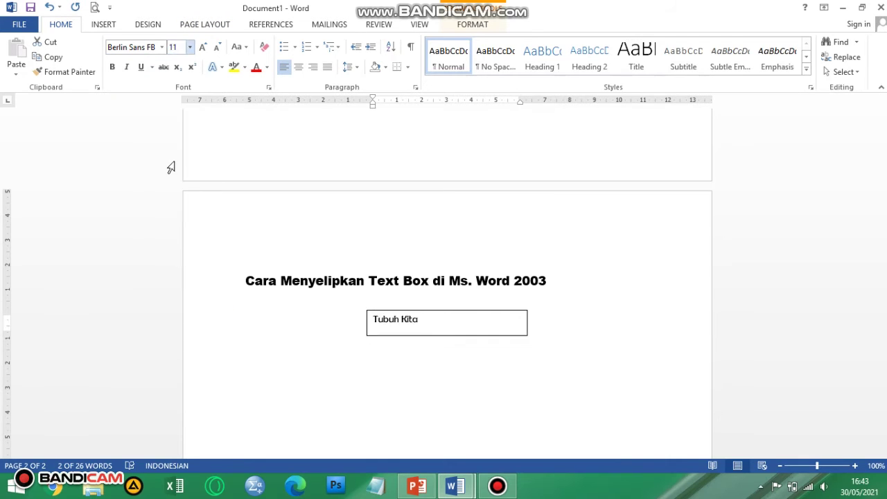
left_click(435, 359)
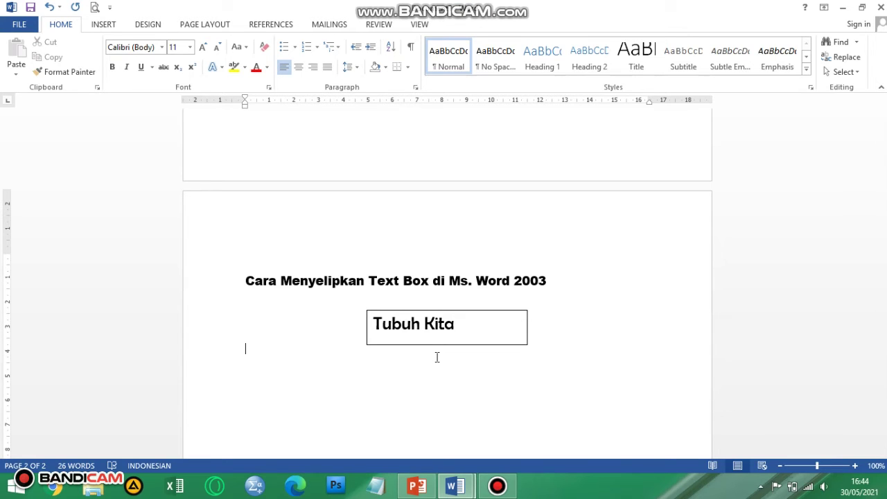
Draw a second text box about 4.15 cm wide and 1.22 cm high at the left margin, below the "Tubuh Kita" box.
scroll(460, 362, "down", 2)
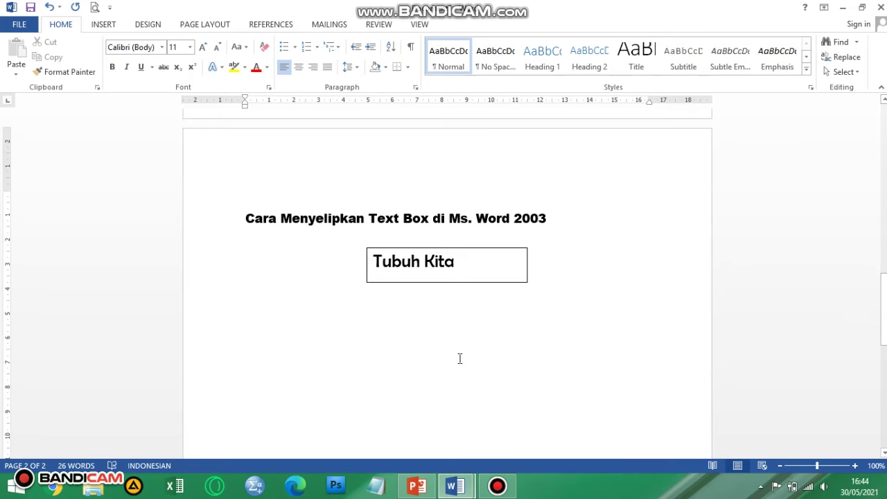
left_click(101, 27)
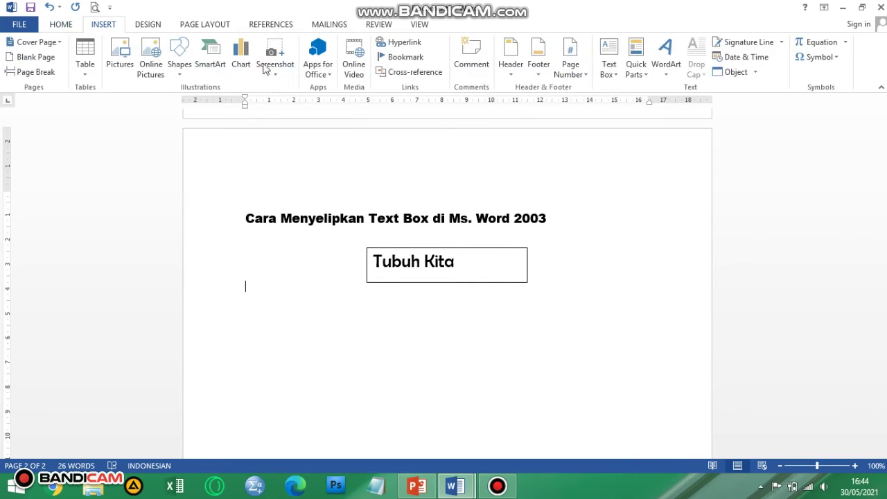
left_click(611, 75)
left_click(596, 350)
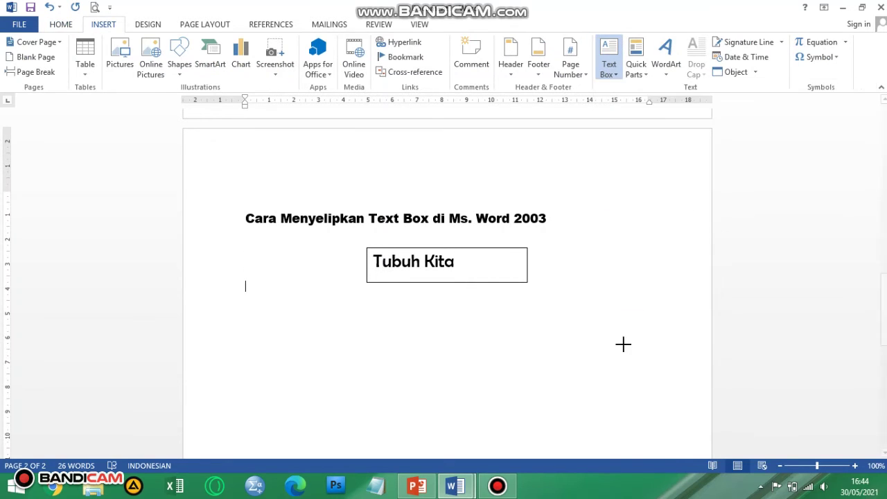
left_click_drag(243, 337, 345, 366)
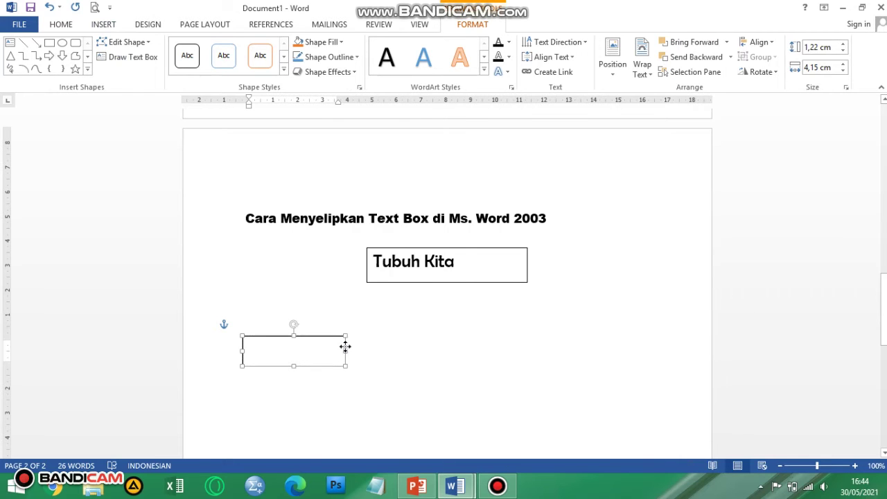
Copy the empty text box below "Tubuh Kita" and place the duplicate directly to its right in the same row.
right_click(346, 348)
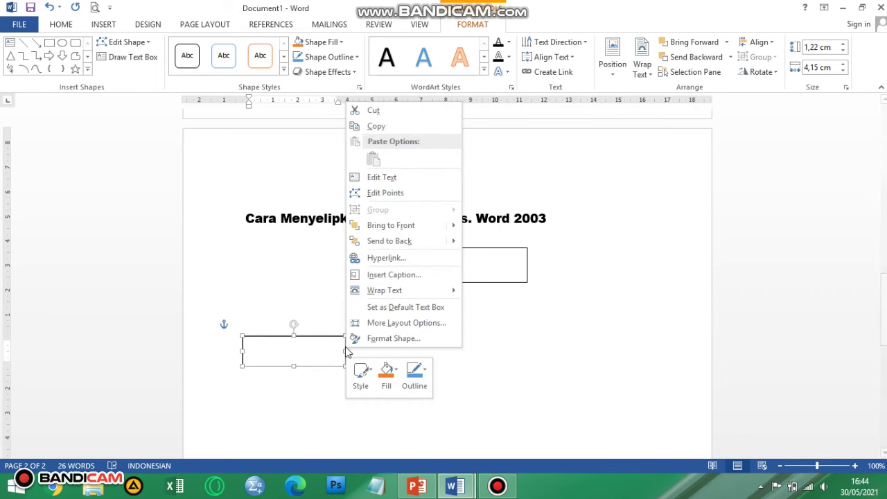
left_click(375, 126)
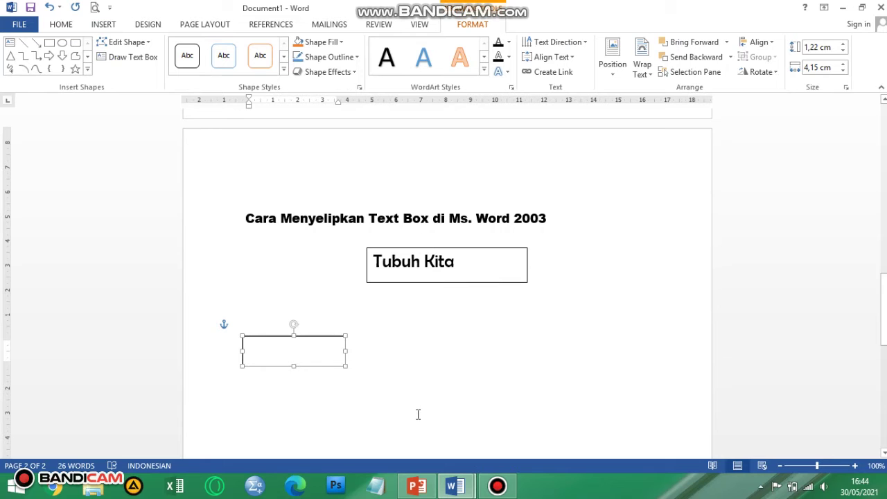
left_click(393, 326)
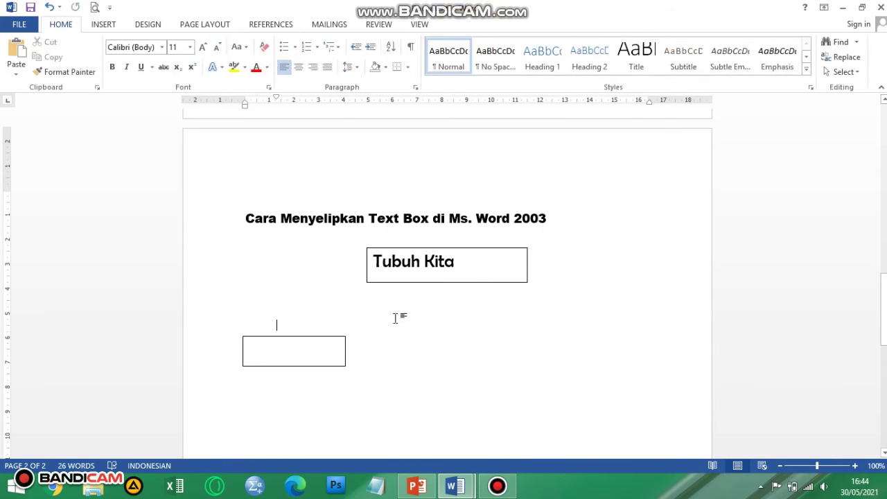
right_click(390, 336)
left_click(417, 198)
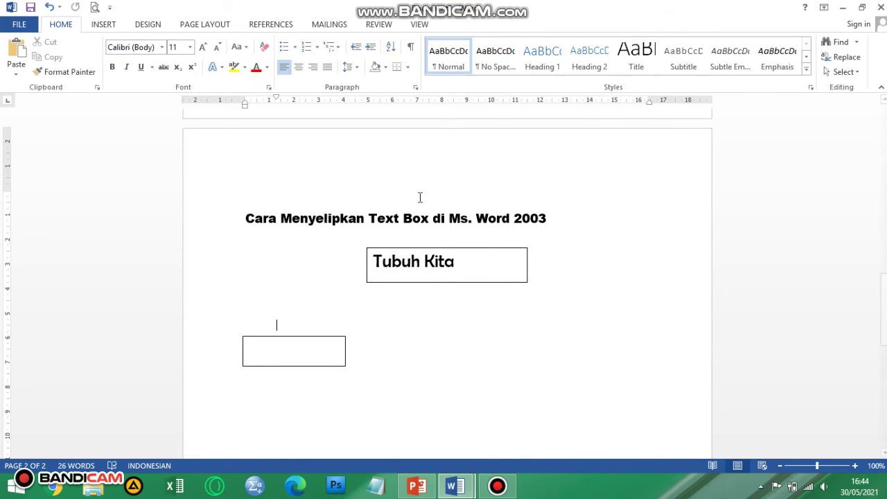
left_click_drag(333, 318, 445, 336)
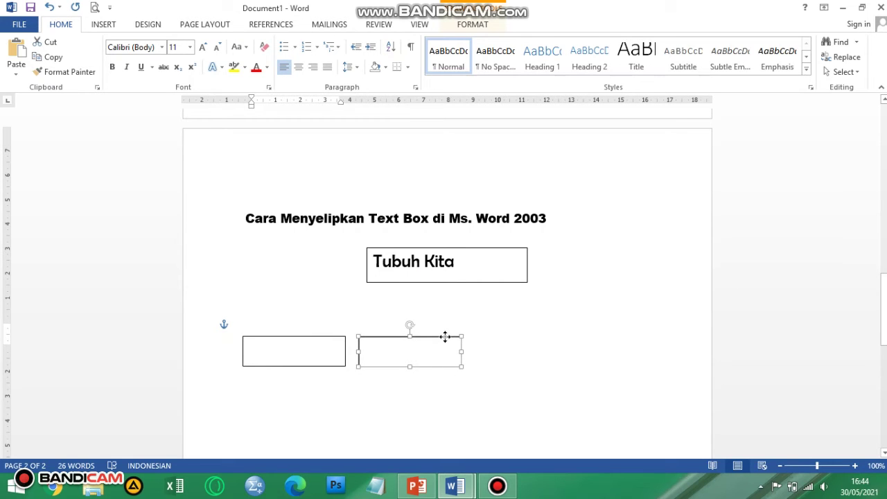
Paste another copy of the empty text box and place it to the right of the second box as the third in the row.
left_click(455, 345)
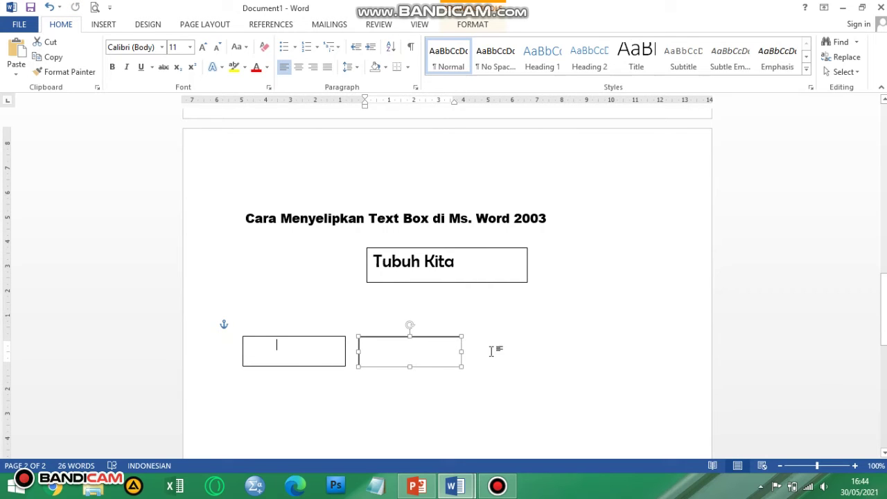
right_click(492, 353)
left_click(521, 212)
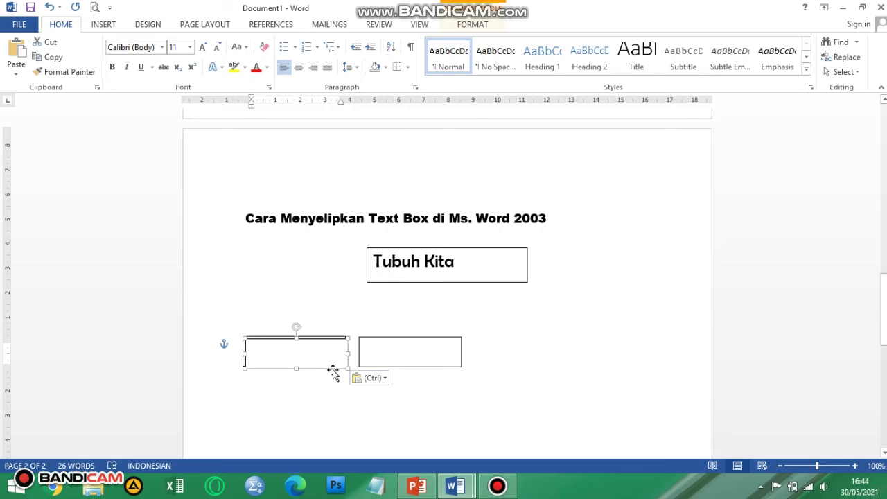
mouse_move(569, 367)
left_mouse_down()
mouse_move(592, 365)
mouse_move(558, 372)
left_mouse_up()
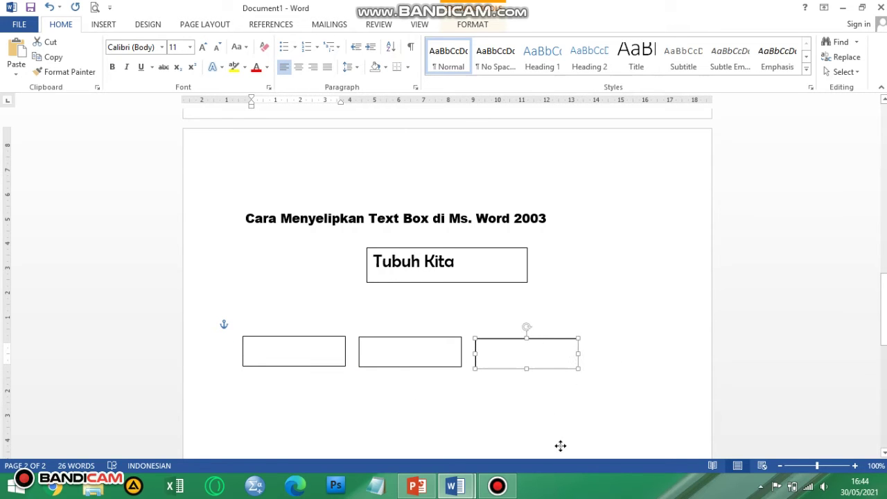
left_click(590, 297)
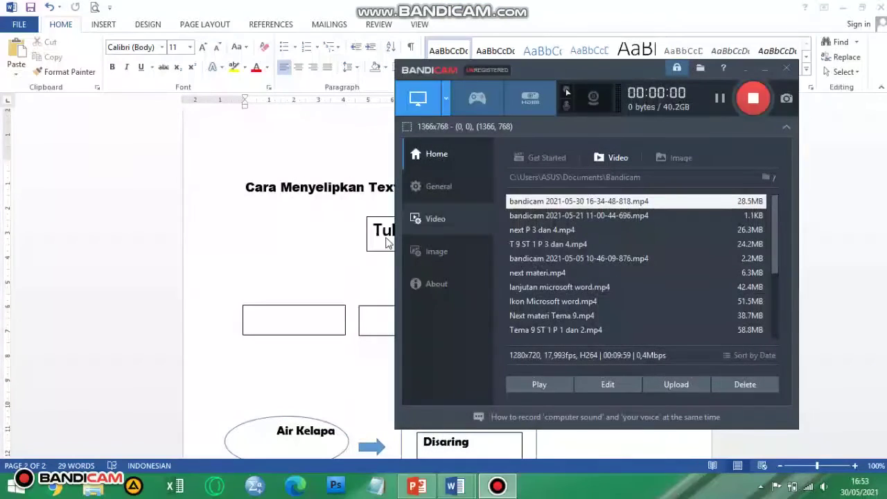
Enter "Kepala" in the first text box of the row and "Badan" in the second.
left_click(366, 258)
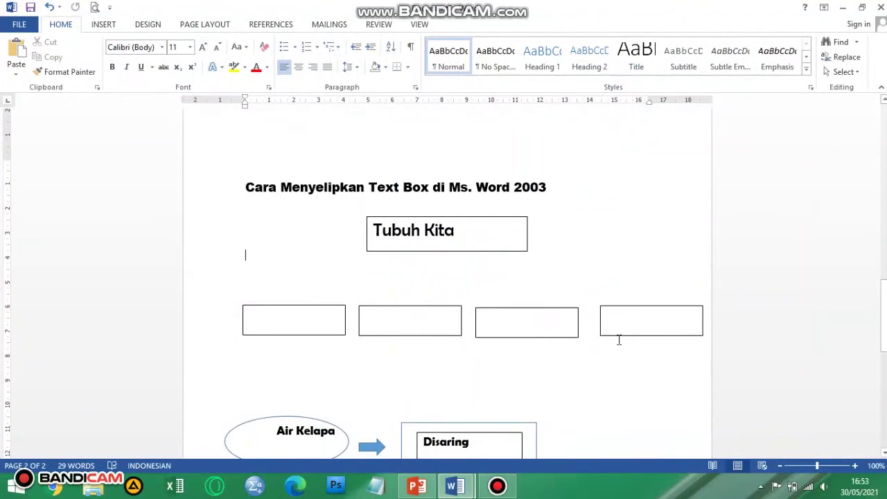
left_click(615, 337)
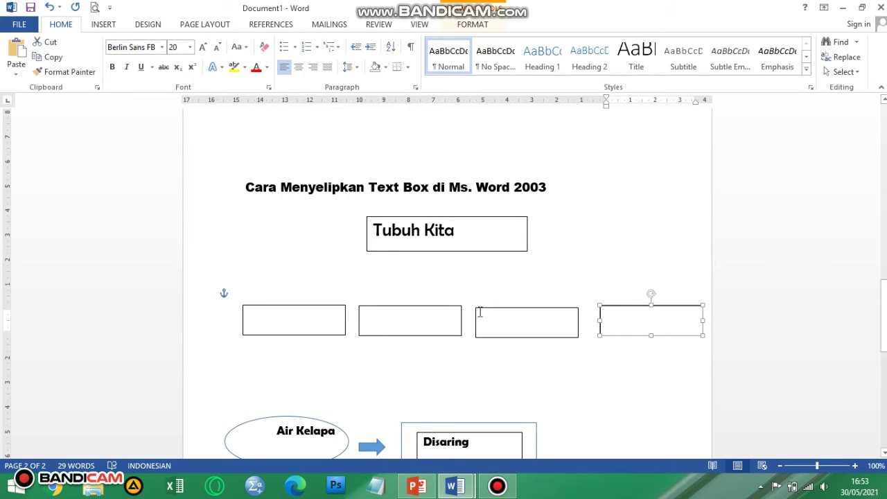
left_click(281, 327)
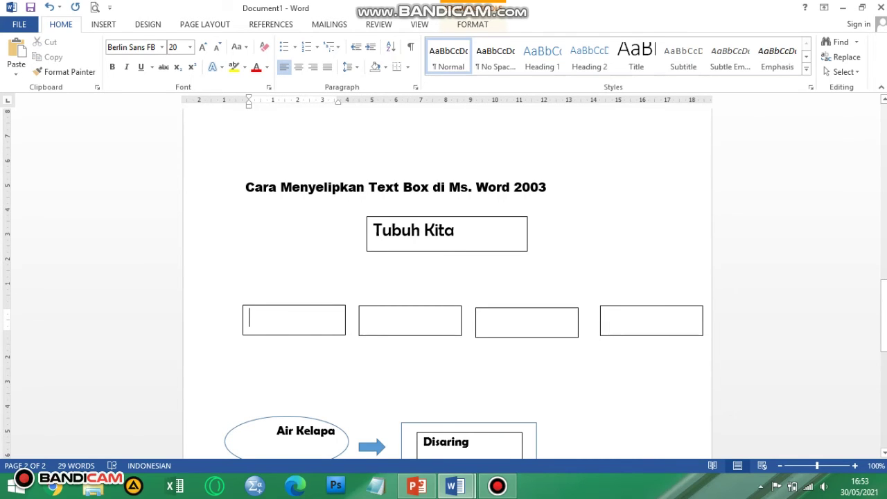
type("Kepala")
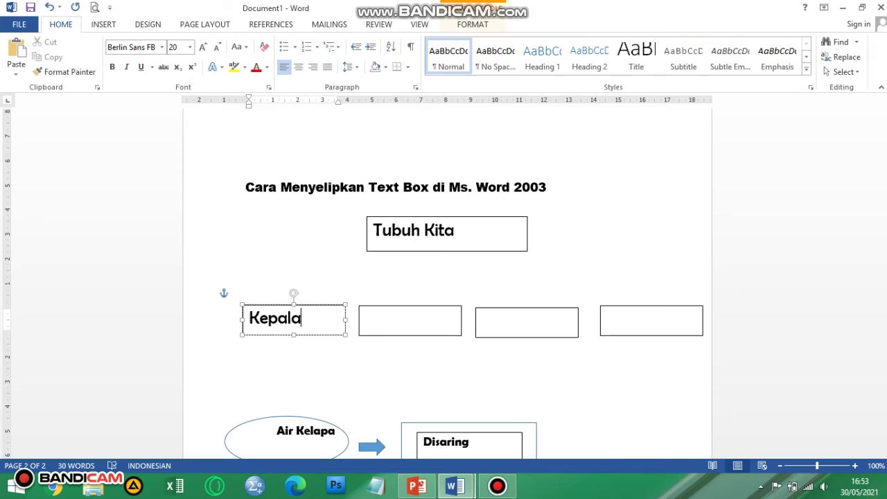
left_click(430, 318)
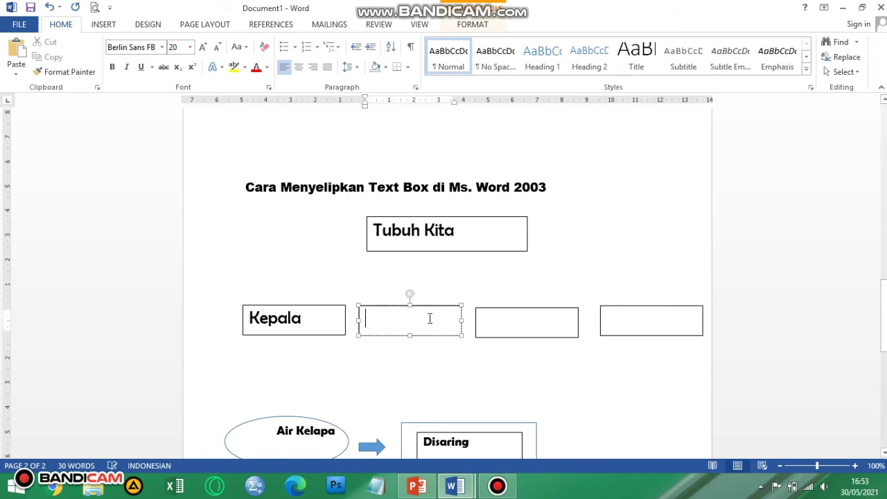
type("Bda")
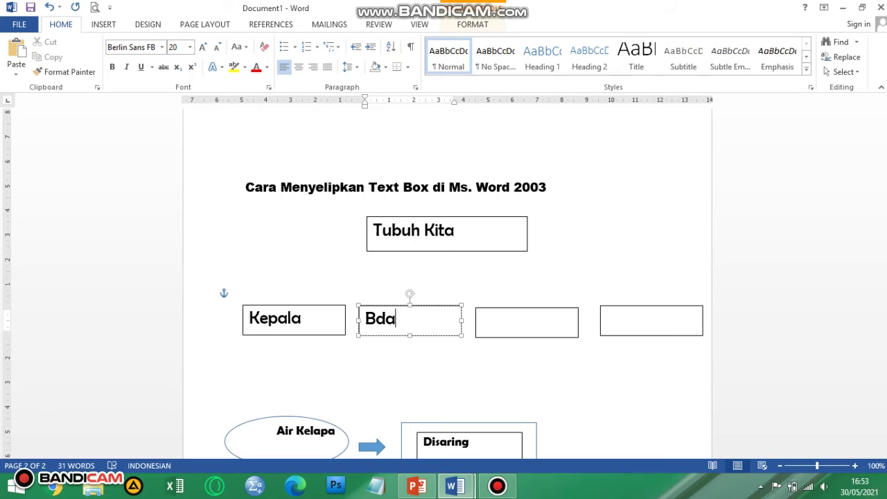
key("BackSpace")
type("dan")
Enter "Tangan" in the third text box of the row and "Kaki" in the fourth.
left_click(509, 322)
type("Tangan")
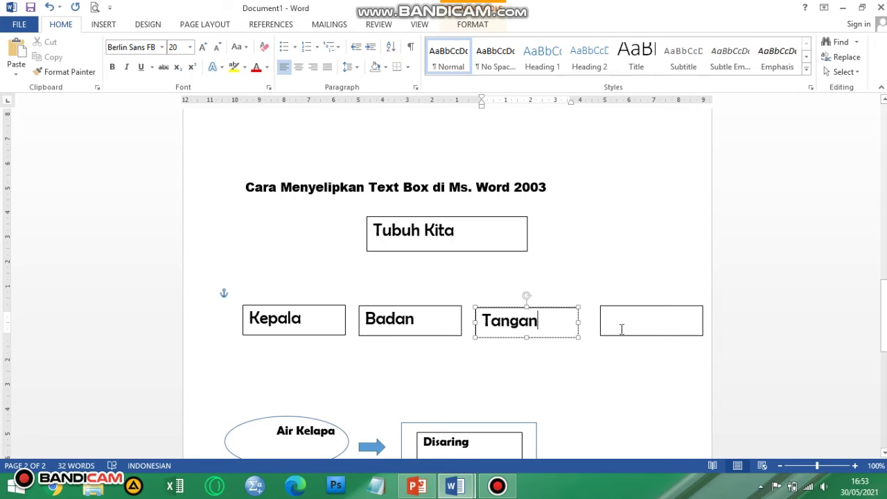
left_click(634, 325)
type("Kaki")
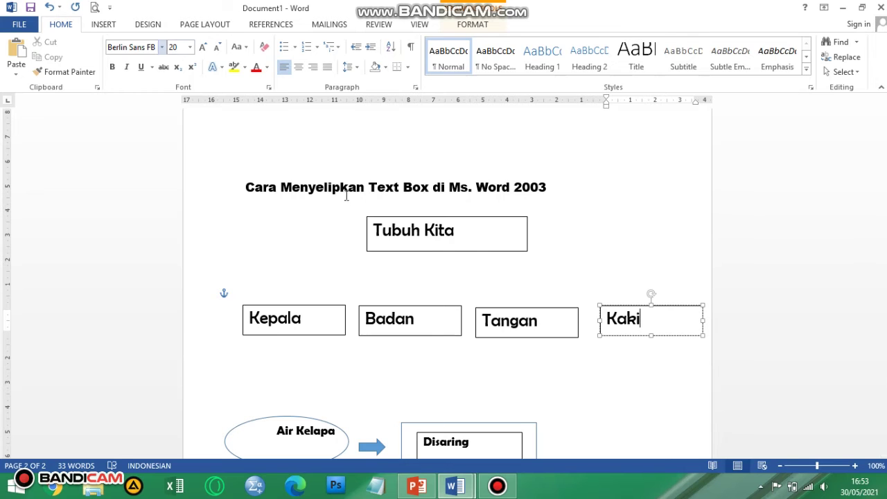
Draw a straight line about 5.74 cm wide and 2.2 cm high from the bottom of "Tubuh Kita" to the top of "Kepala".
left_click(104, 24)
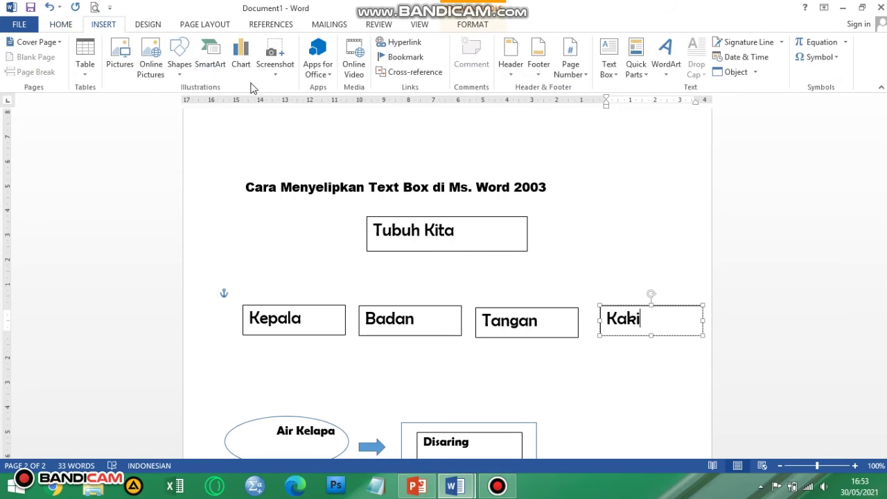
left_click(181, 77)
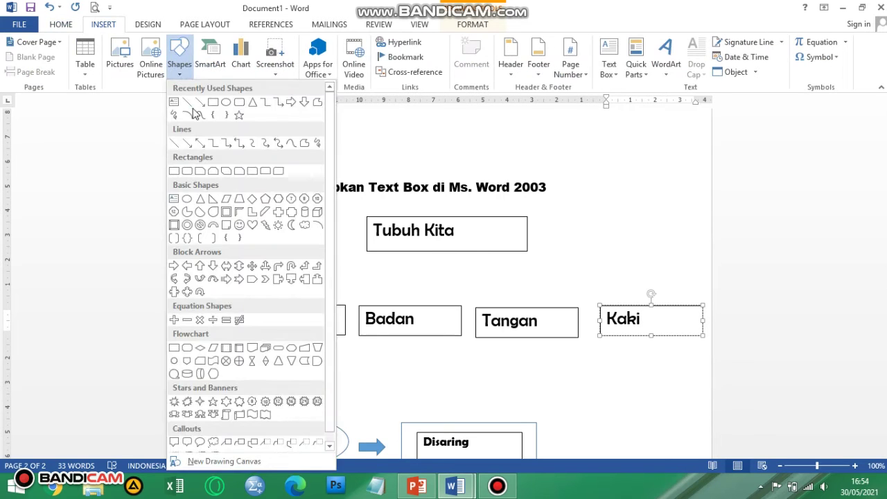
left_click(189, 104)
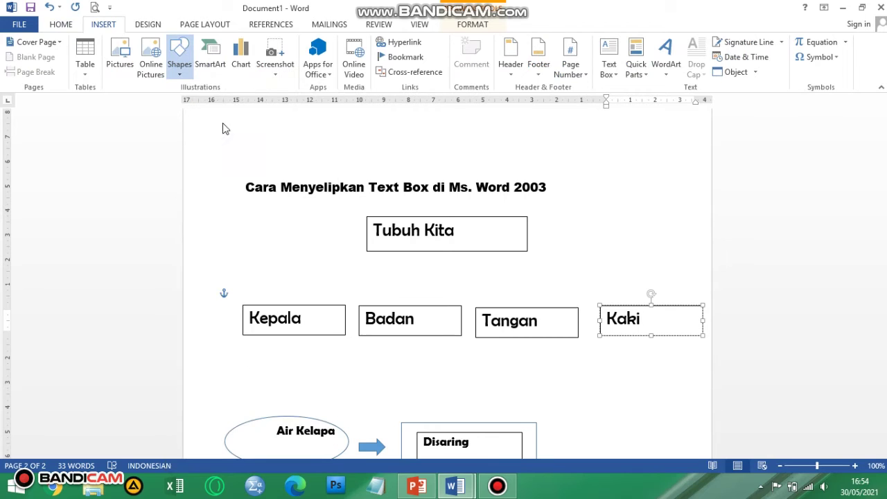
mouse_move(440, 251)
left_mouse_down()
mouse_move(358, 271)
mouse_move(299, 305)
left_mouse_up()
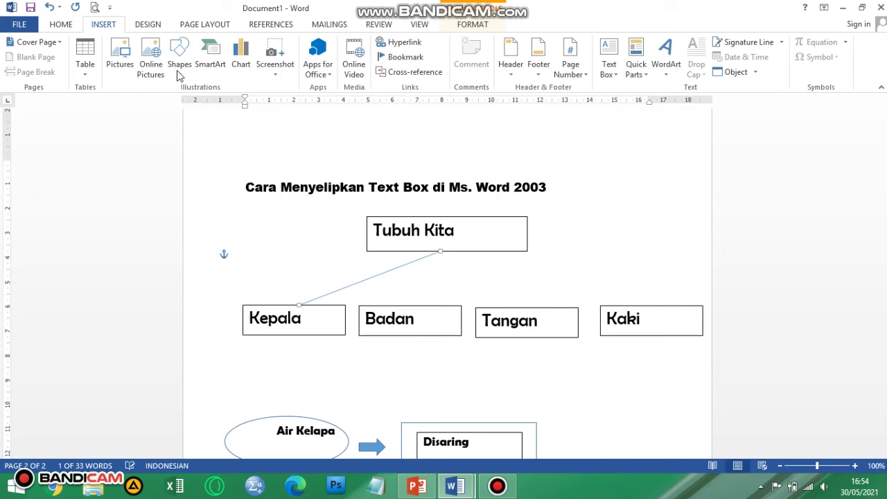
left_click(26, 46)
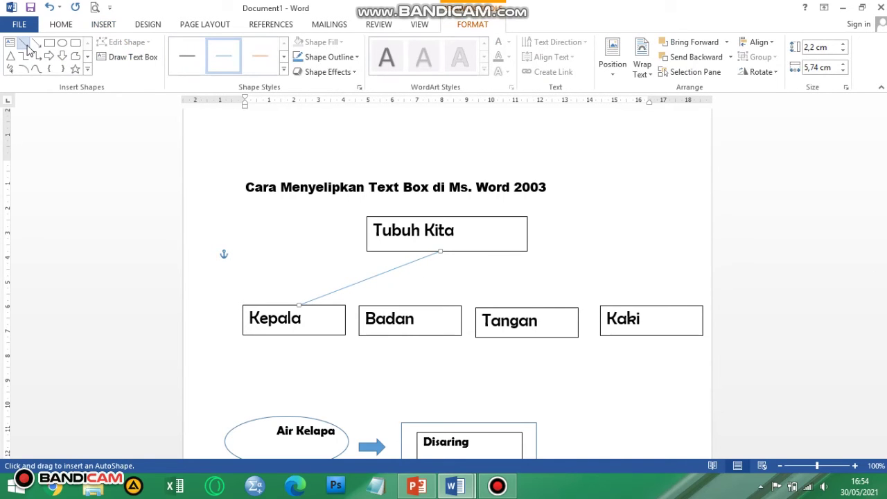
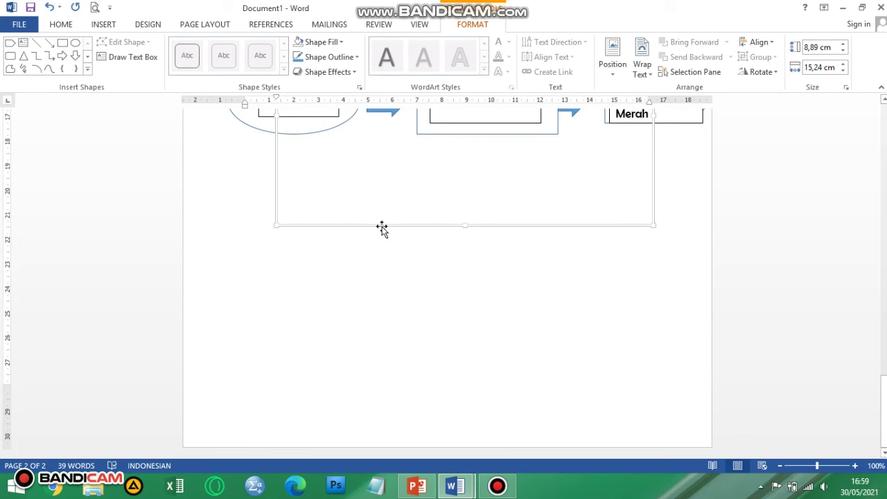
Examine the shape categories available for insertion, from lines and basic shapes down to callouts, without inserting any.
scroll(382, 229, "up", 5)
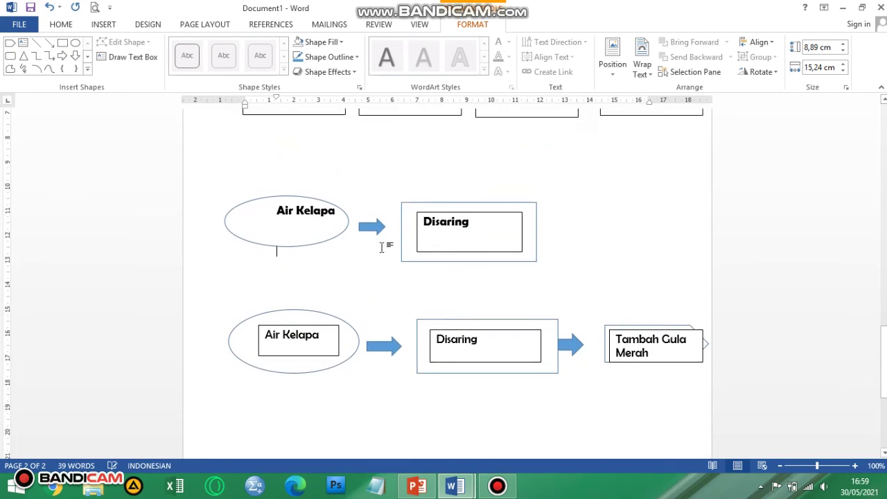
left_click(381, 248)
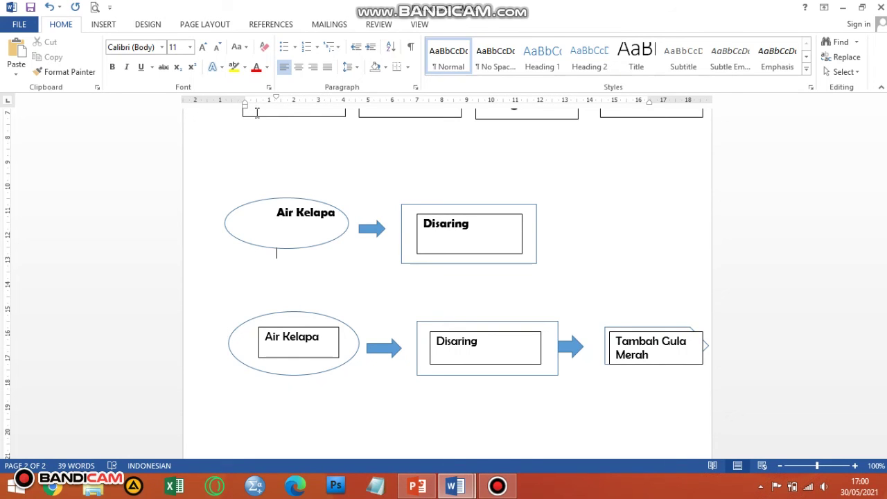
left_click(104, 25)
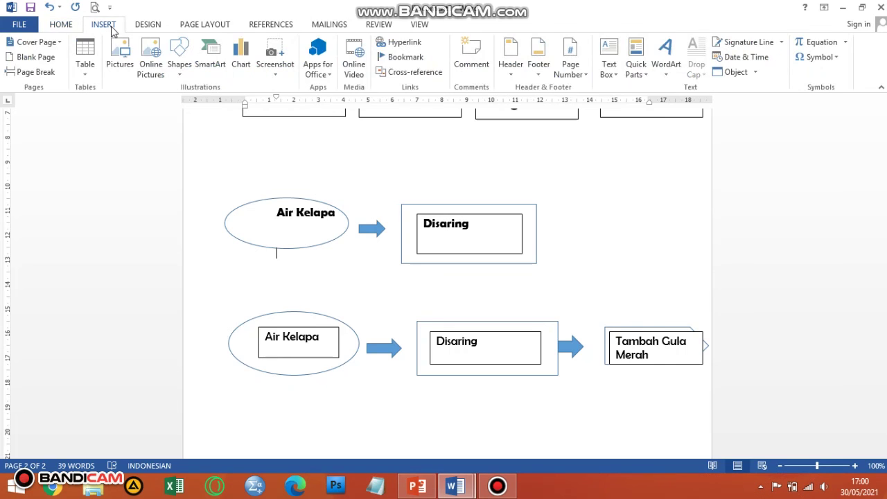
left_click(181, 79)
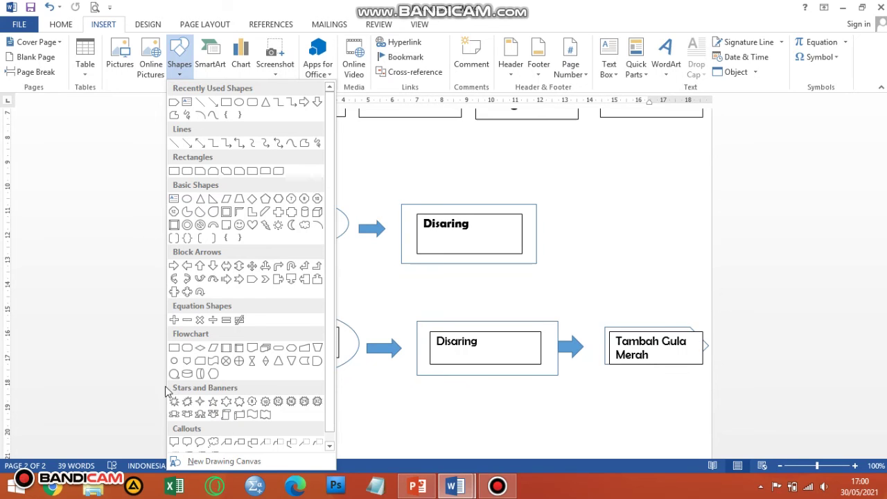
scroll(193, 388, "down", 1)
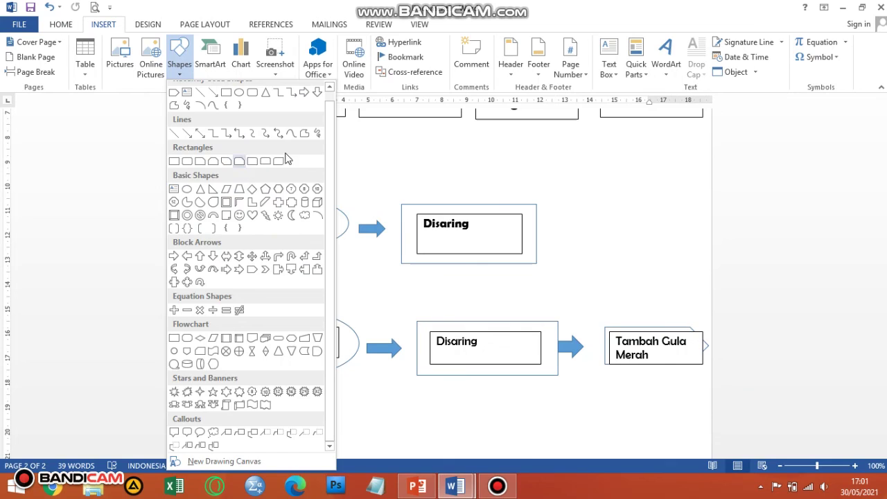
left_click(392, 165)
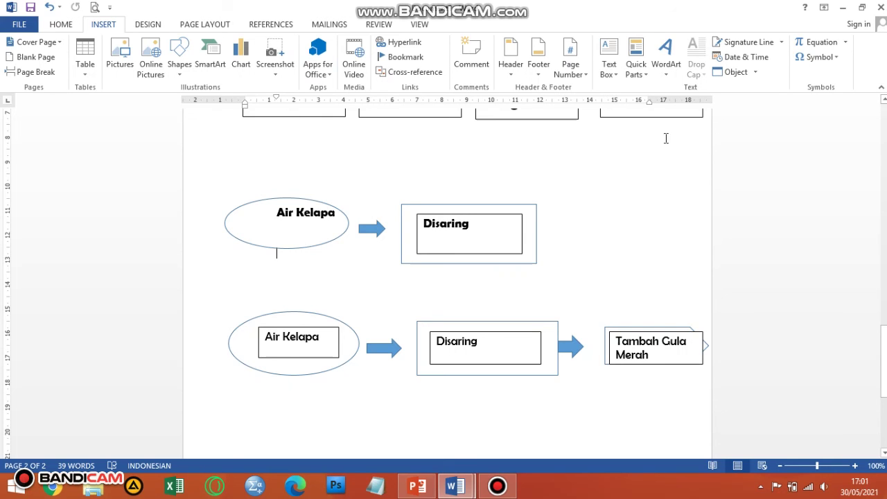
Close Document1 without saving it and switch to the open Word document titled "Menu-Menu Microsoft word 2010".
left_click(881, 7)
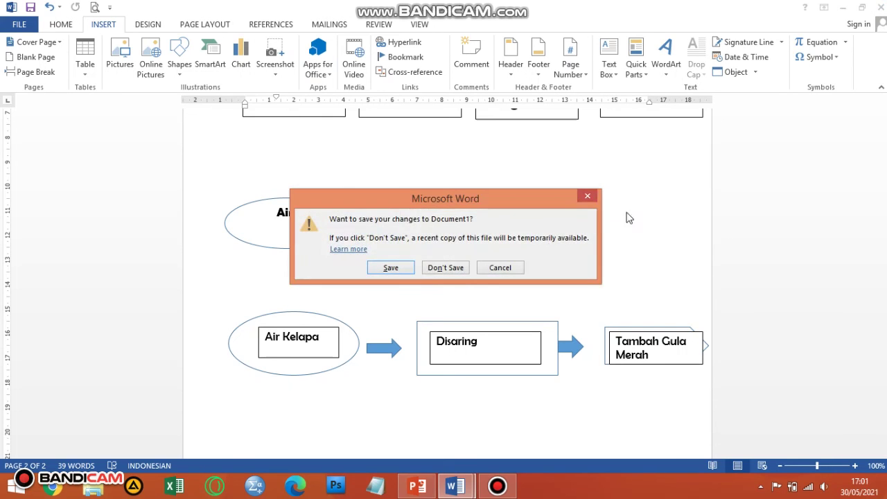
left_click(445, 267)
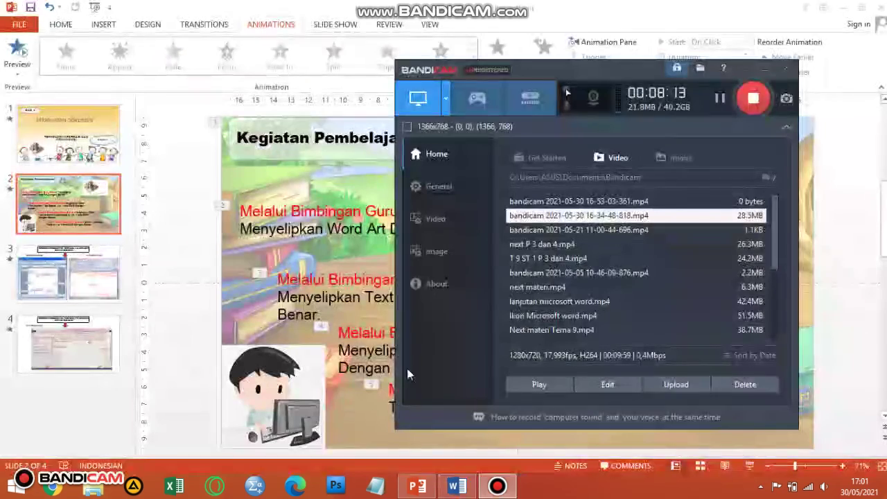
left_click(457, 485)
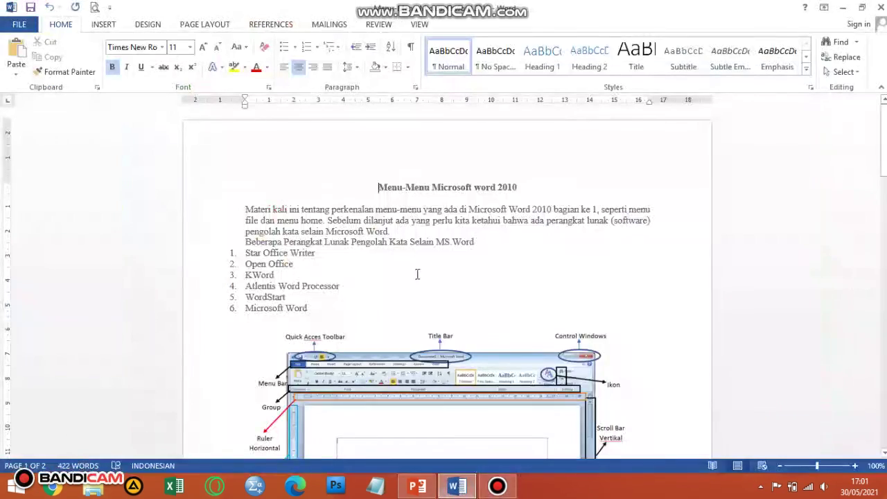
Review the "Menu-Menu Microsoft word 2010" document, including the labelled window diagram and the descriptions of each window part.
scroll(389, 249, "down", 1)
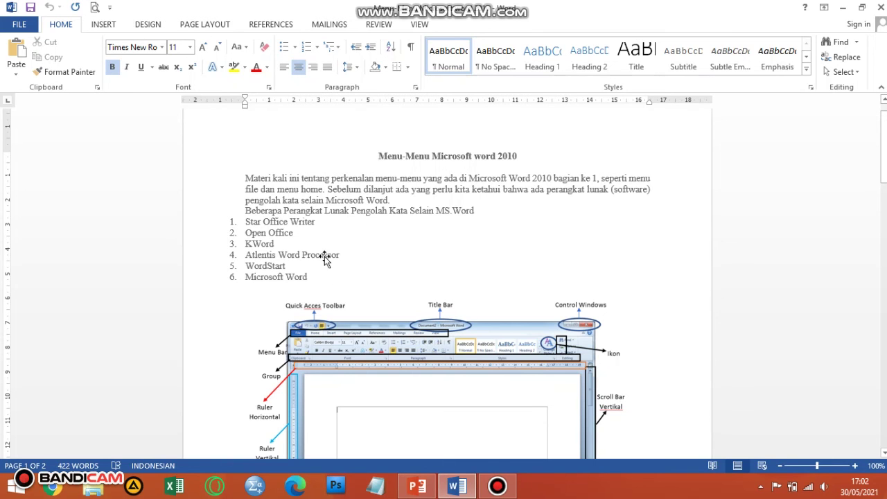
scroll(327, 257, "down", 12)
scroll(344, 285, "down", 10)
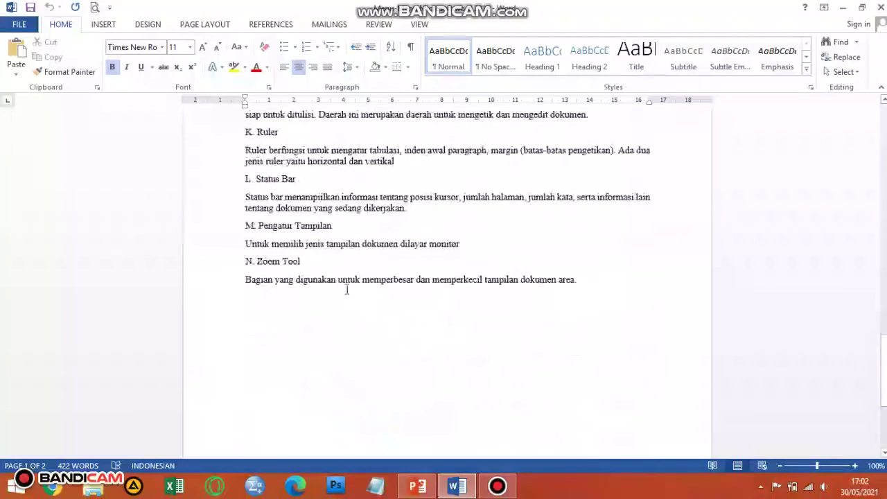
scroll(350, 290, "up", 6)
scroll(356, 293, "up", 8)
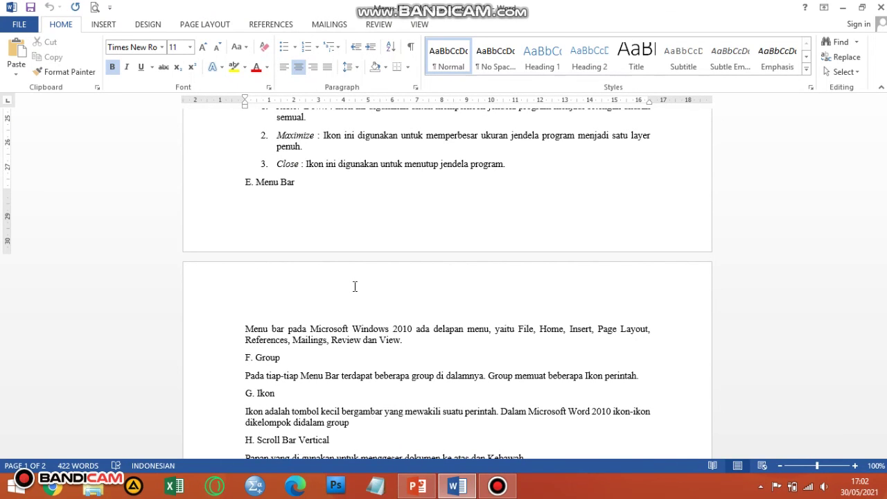
scroll(355, 288, "up", 15)
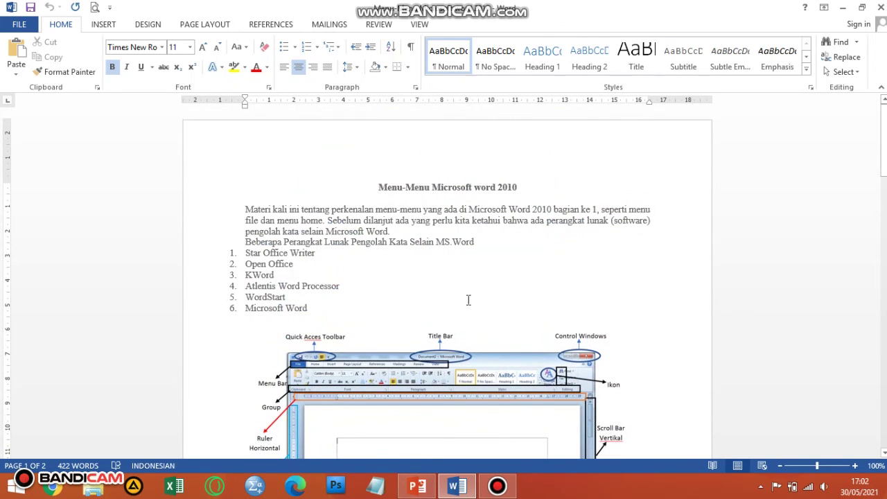
scroll(461, 319, "down", 1)
scroll(450, 337, "down", 3)
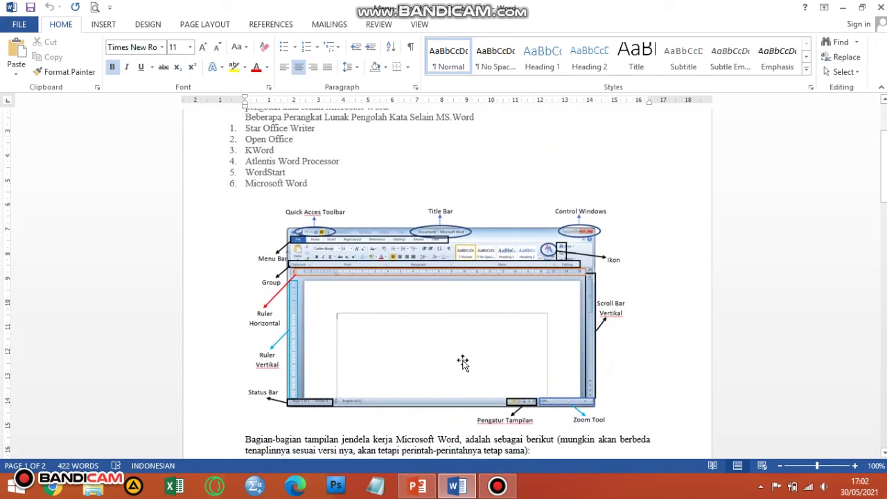
scroll(462, 358, "up", 3)
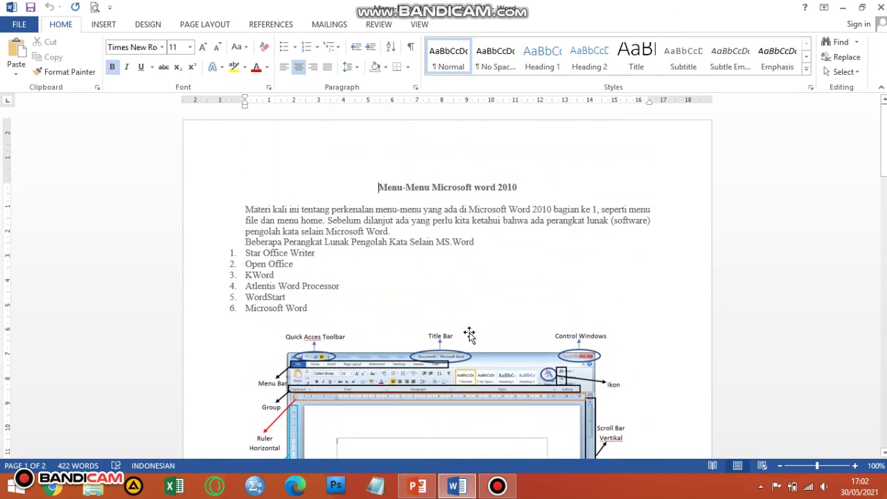